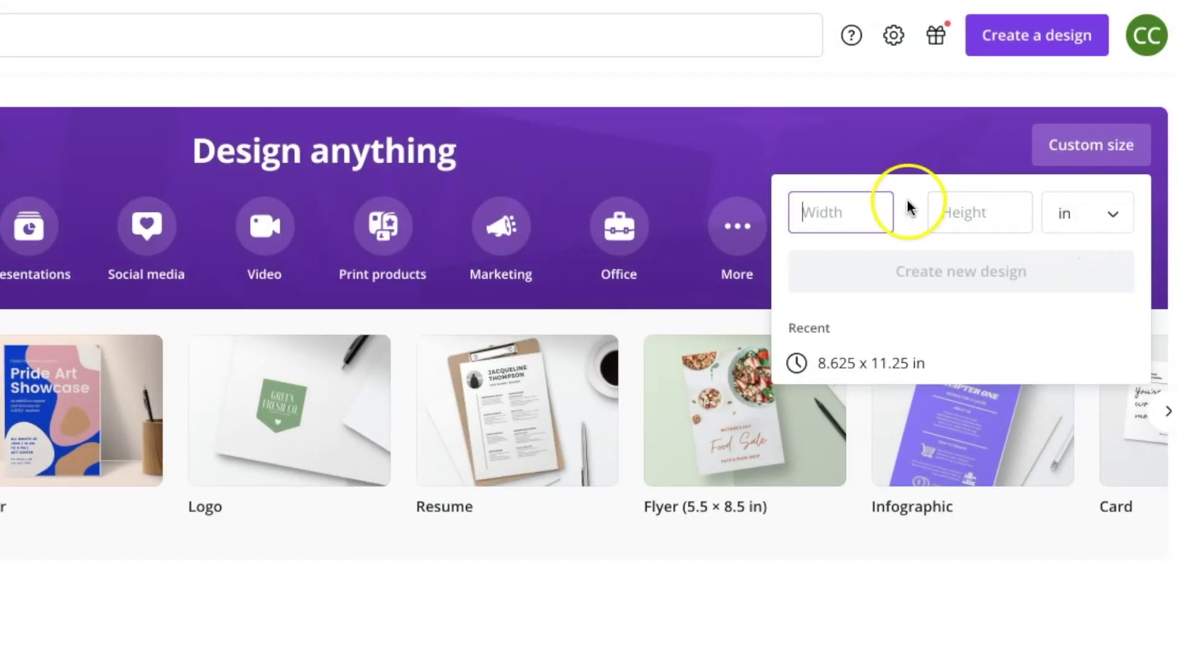
- Enter a custom design size of 8.625 in wide by 11.25 in high and create the new blank design
click(860, 218)
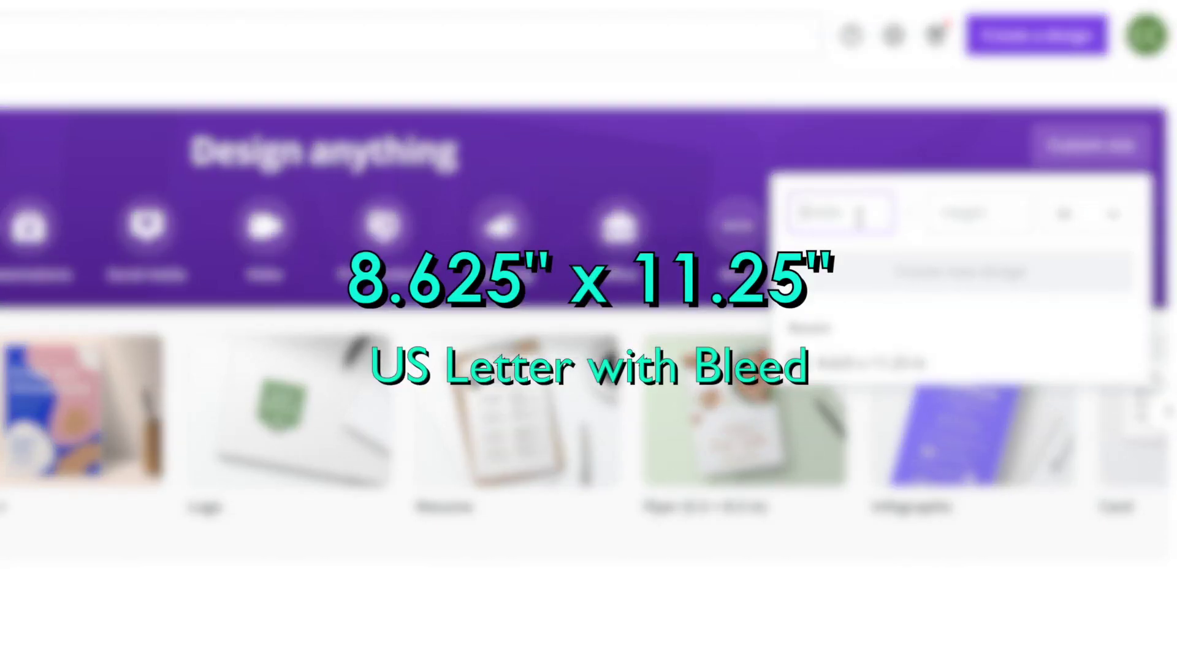
text(8)
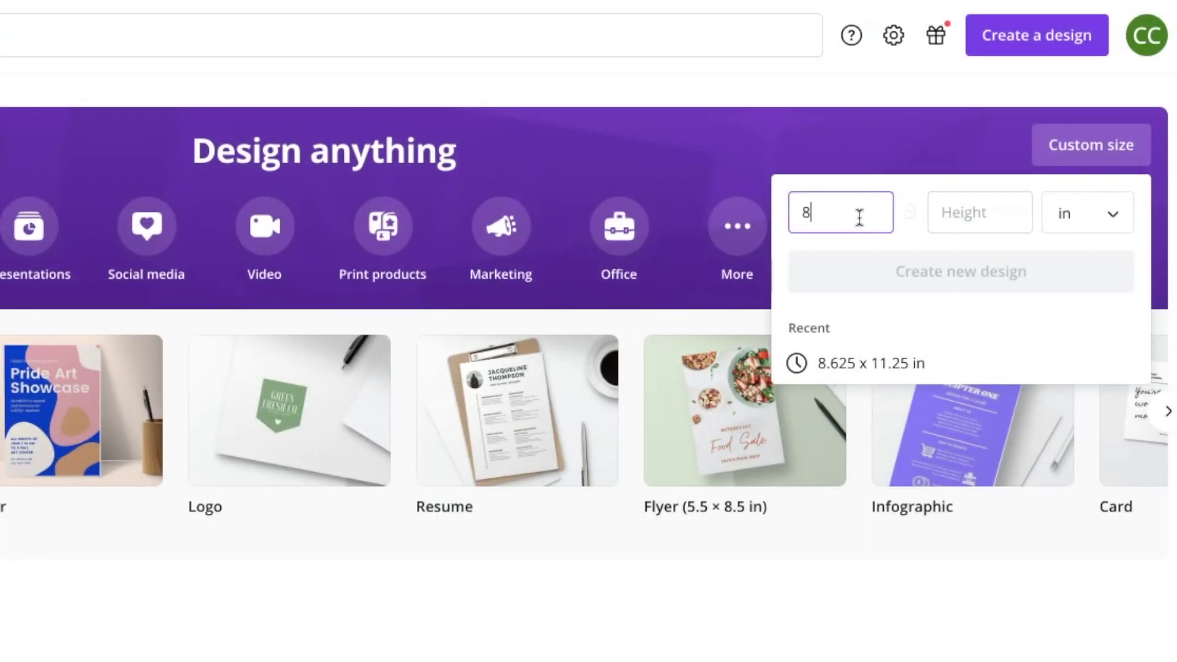
text(.625)
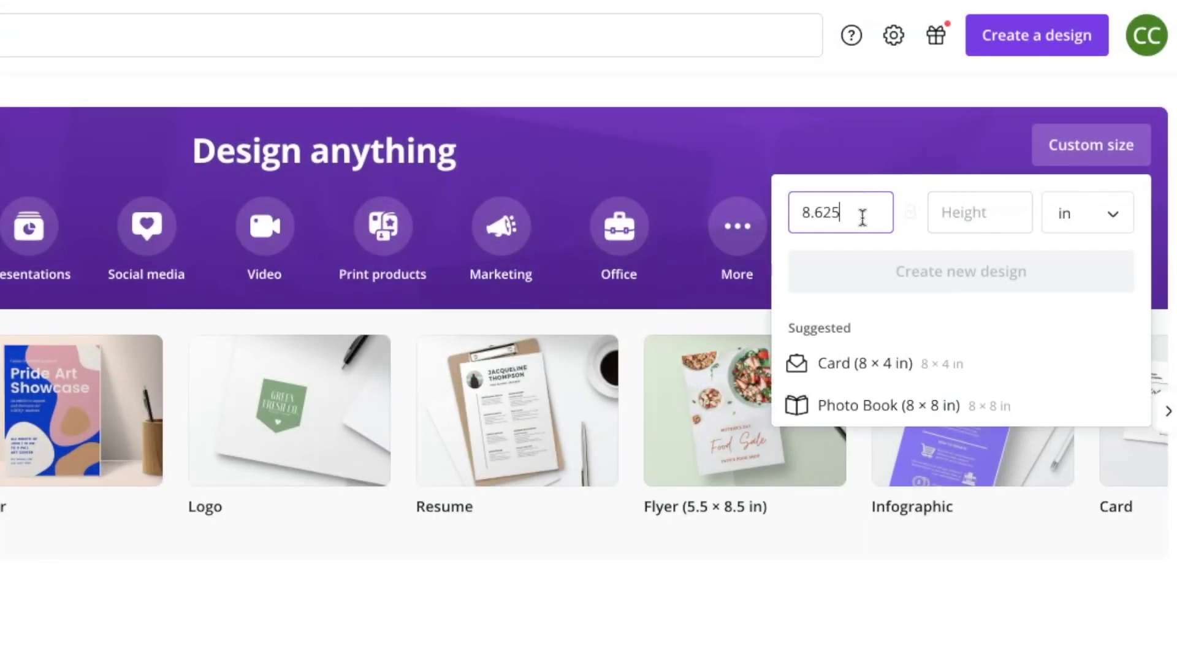
click(989, 203)
text(11.2)
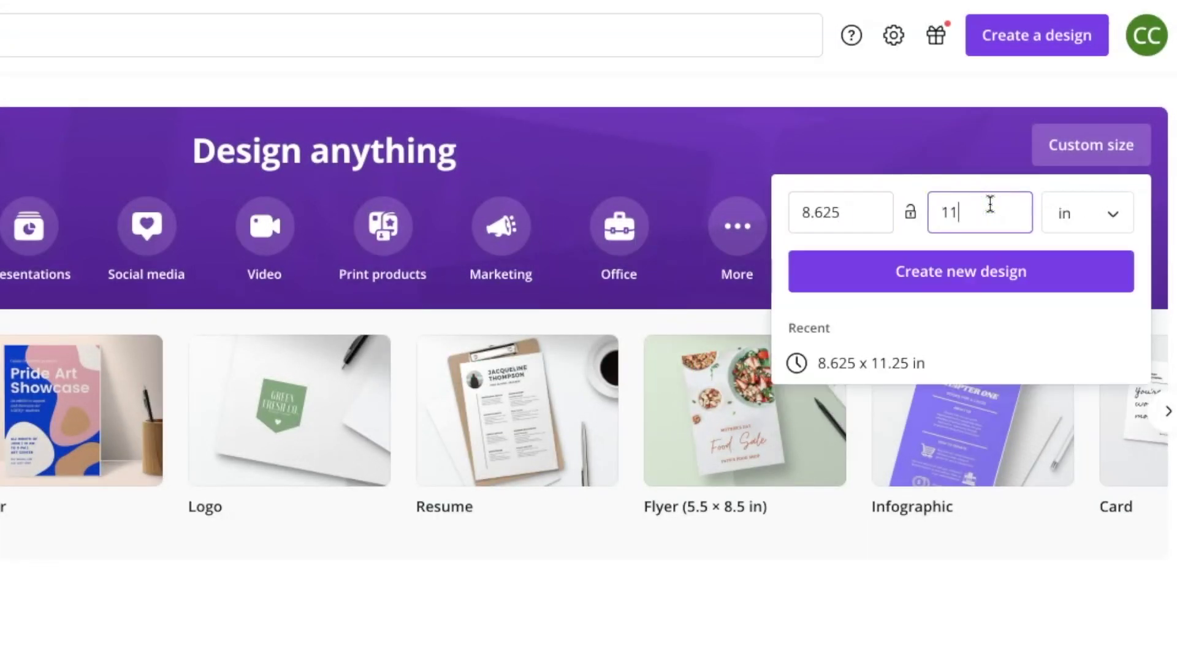
text(5)
click(988, 224)
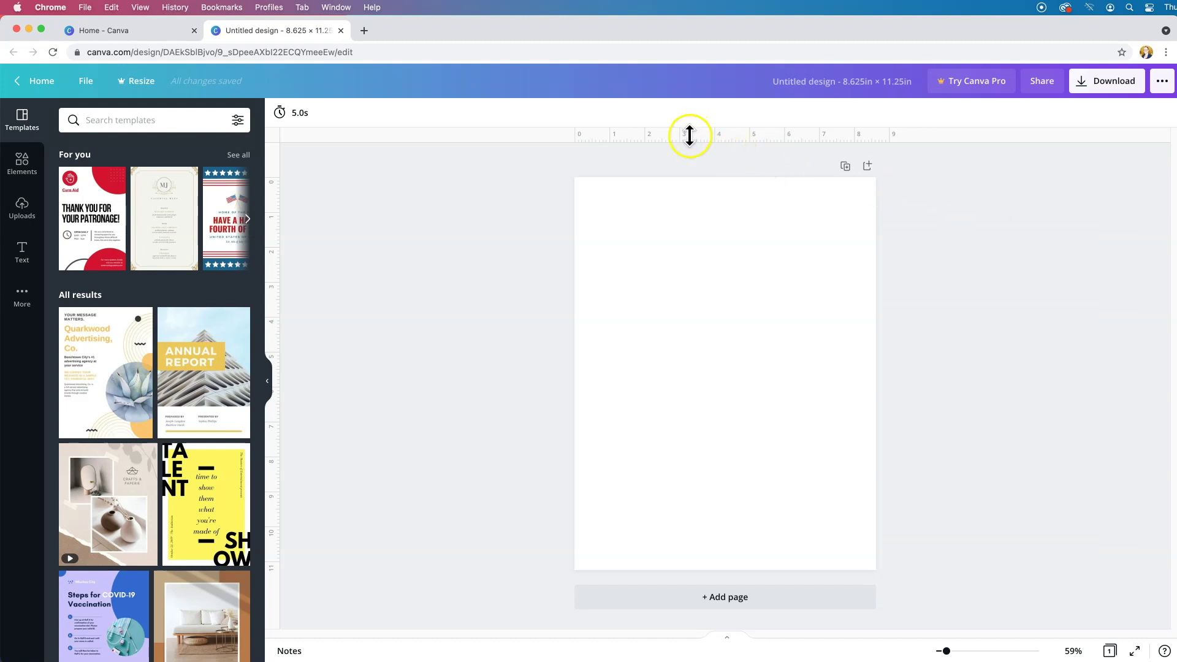
- Place a horizontal guide across the upper part of the page at about 1.123 in on the vertical ruler
click(86, 81)
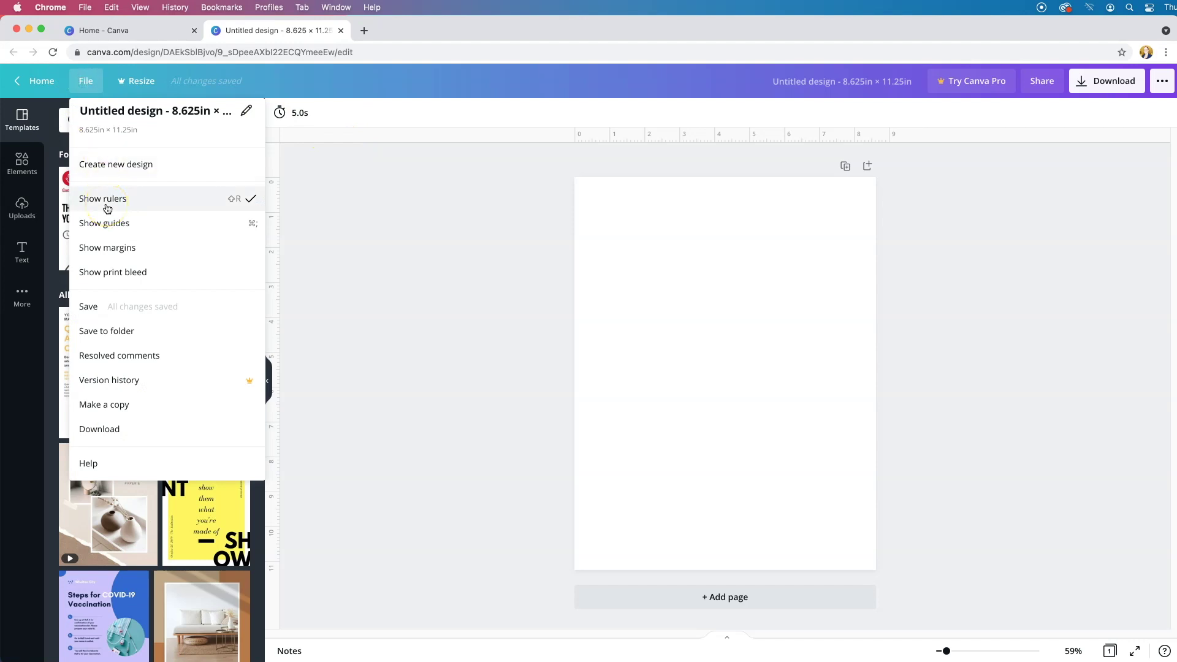
click(326, 191)
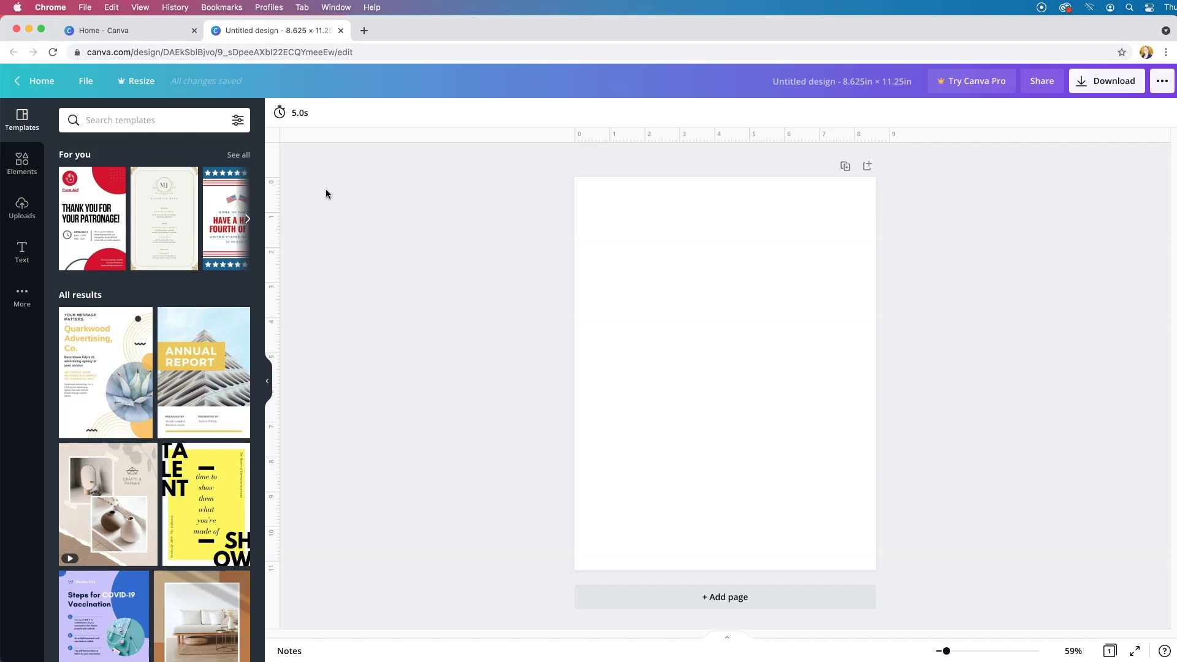
click(625, 133)
drag(625, 133, 623, 150)
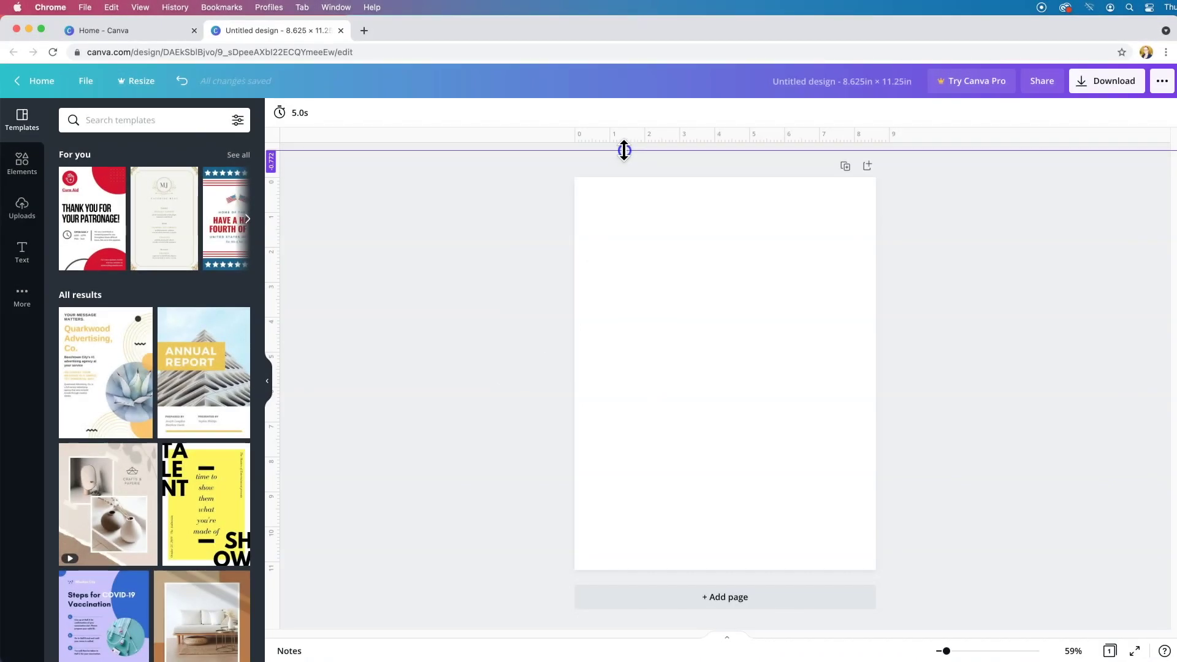
drag(624, 150, 619, 198)
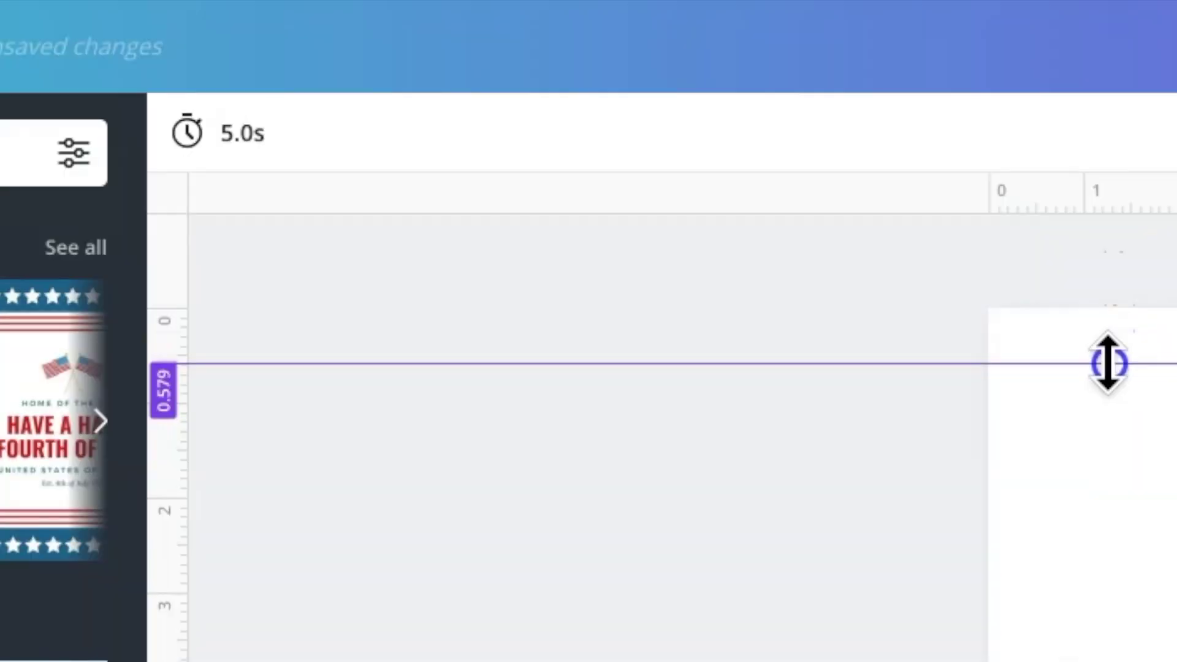
drag(1108, 363, 1096, 416)
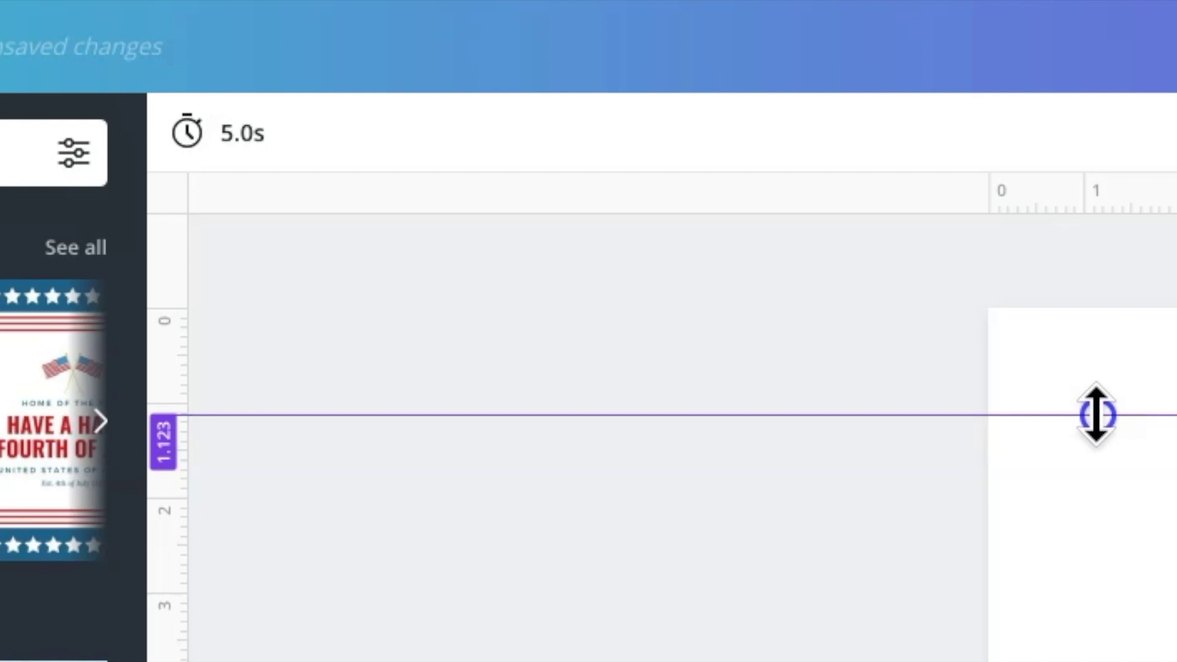
drag(1096, 415, 1096, 415)
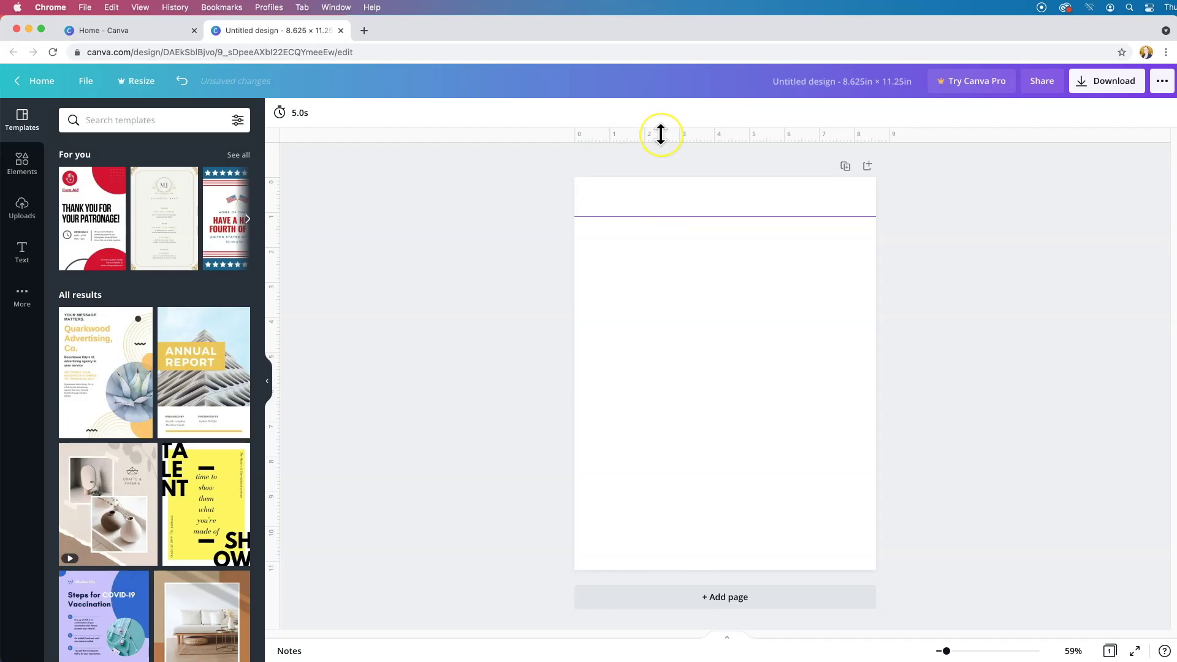
- Place a second horizontal guide near the bottom of the page at about 10.601 in
drag(660, 133, 640, 547)
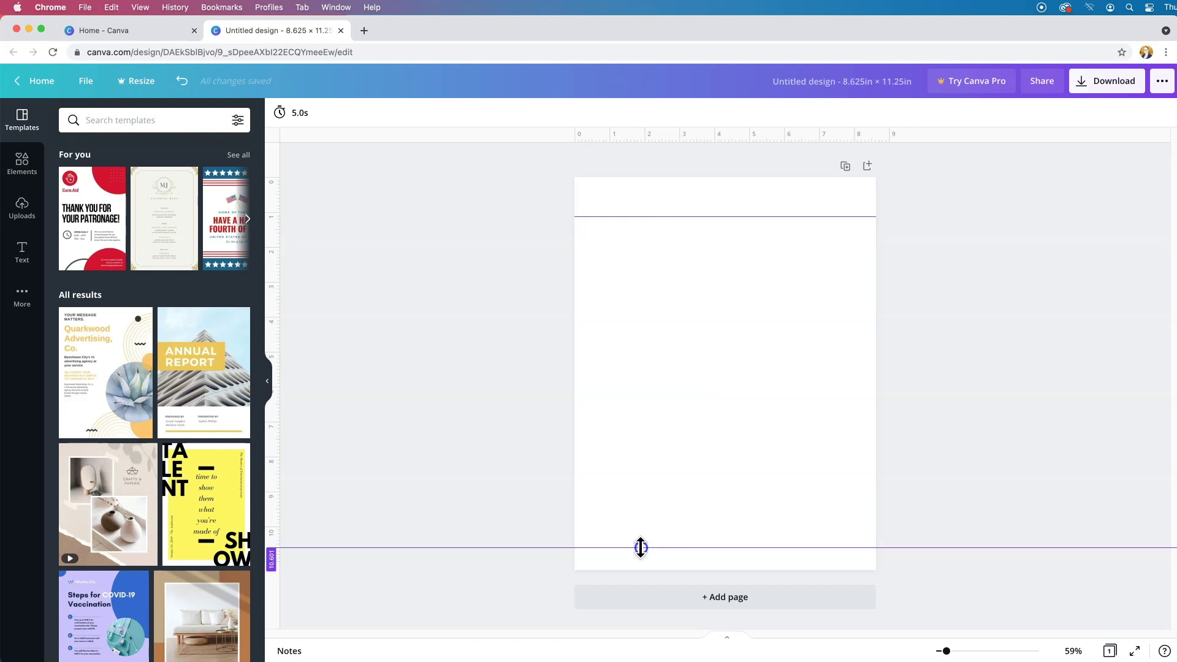
drag(641, 163, 582, 158)
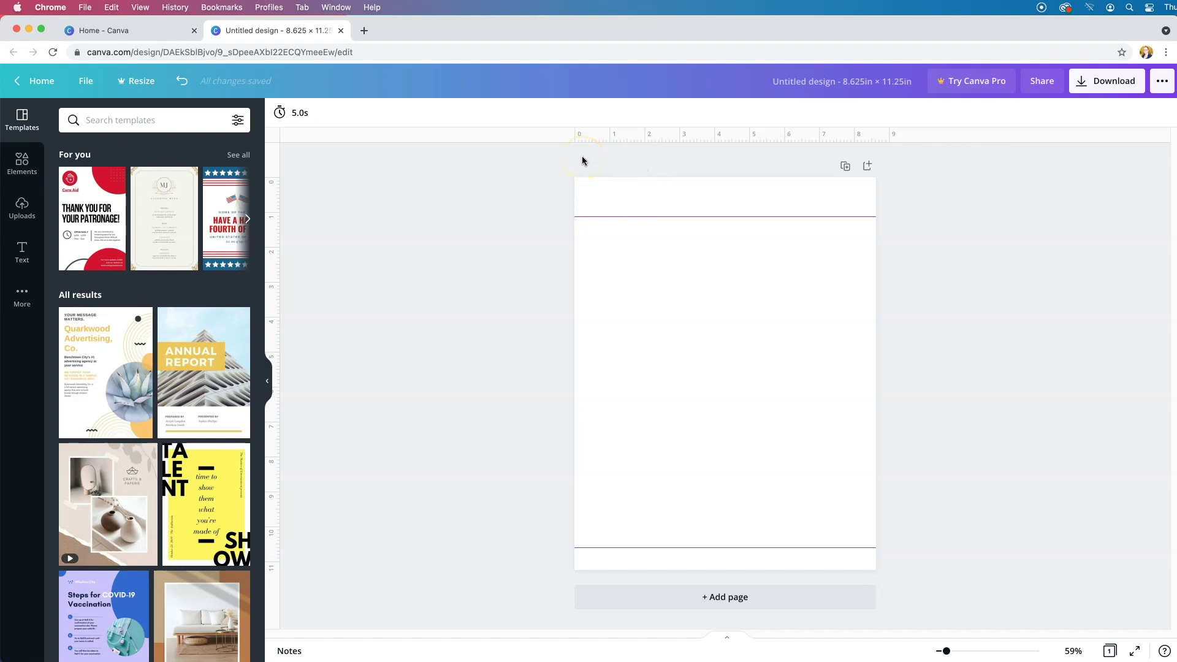
click(523, 219)
click(485, 213)
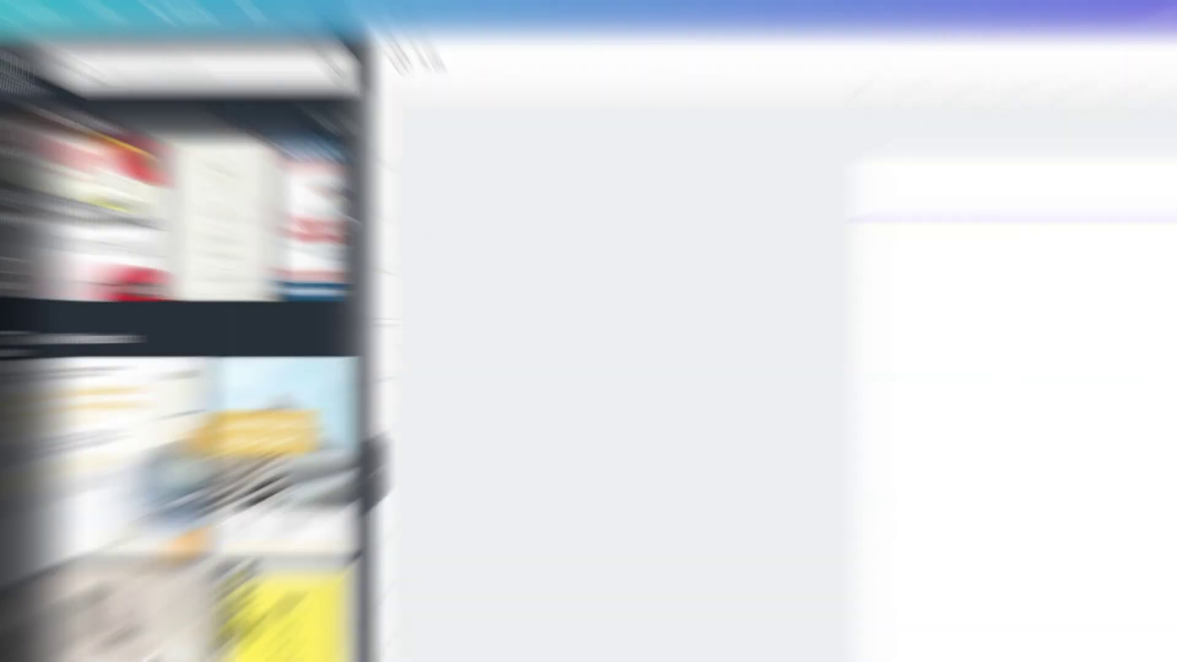
- Find the suggested Lines elements and add the plain solid line without end markers to the page
click(11, 166)
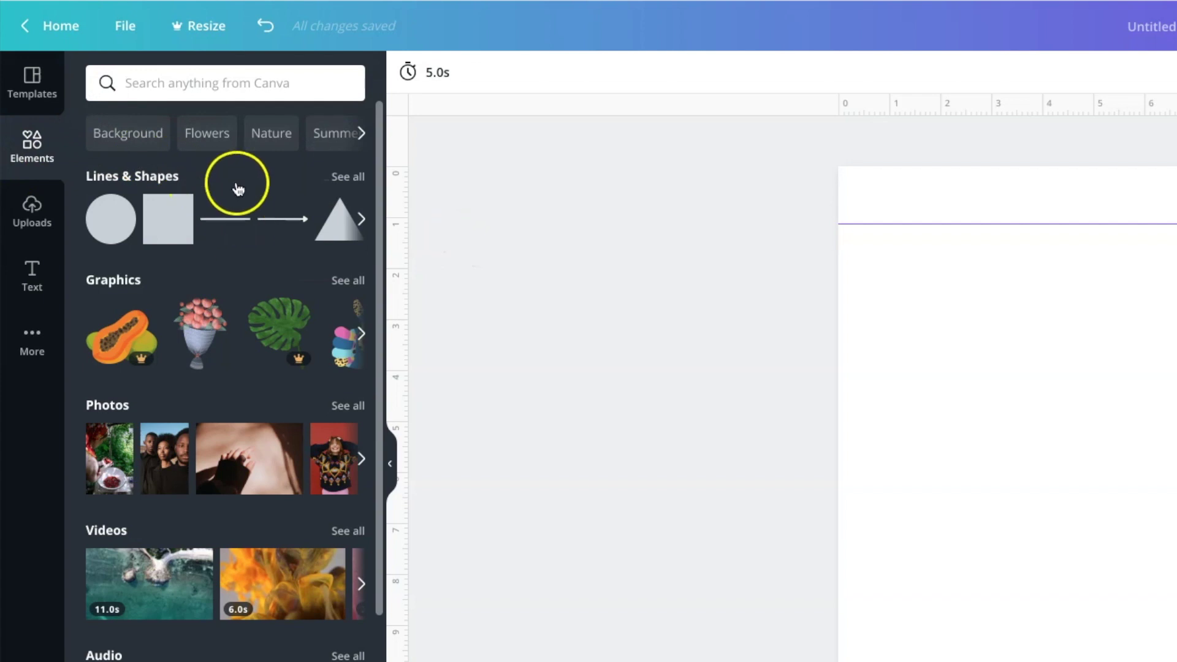
click(231, 82)
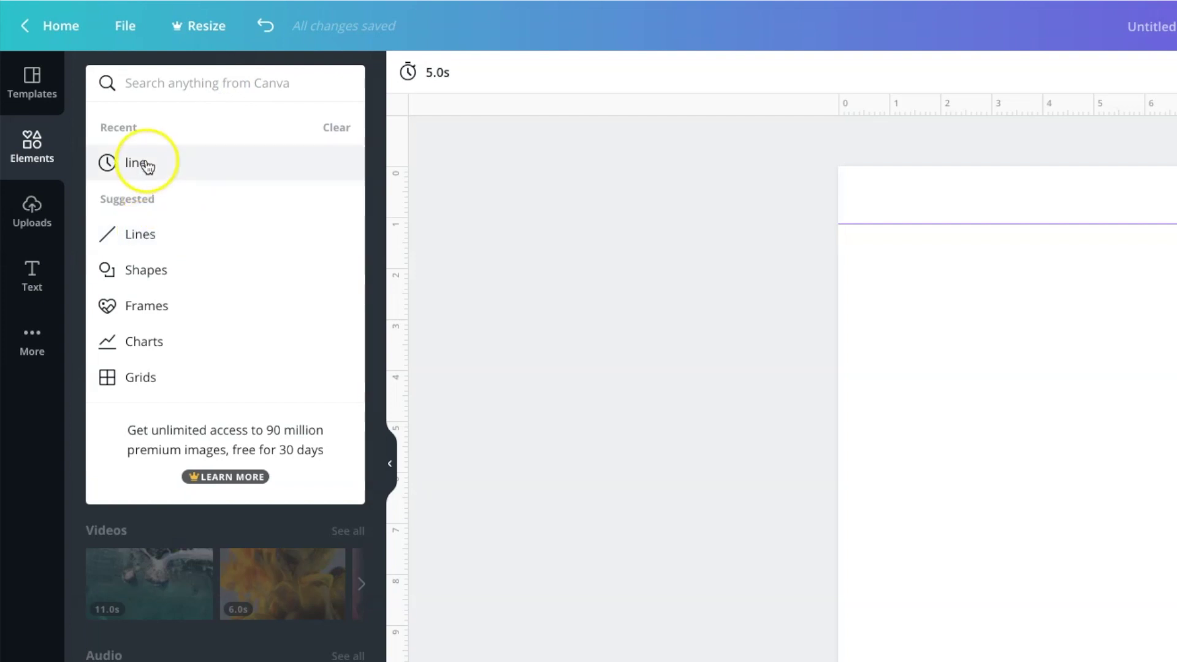
click(142, 234)
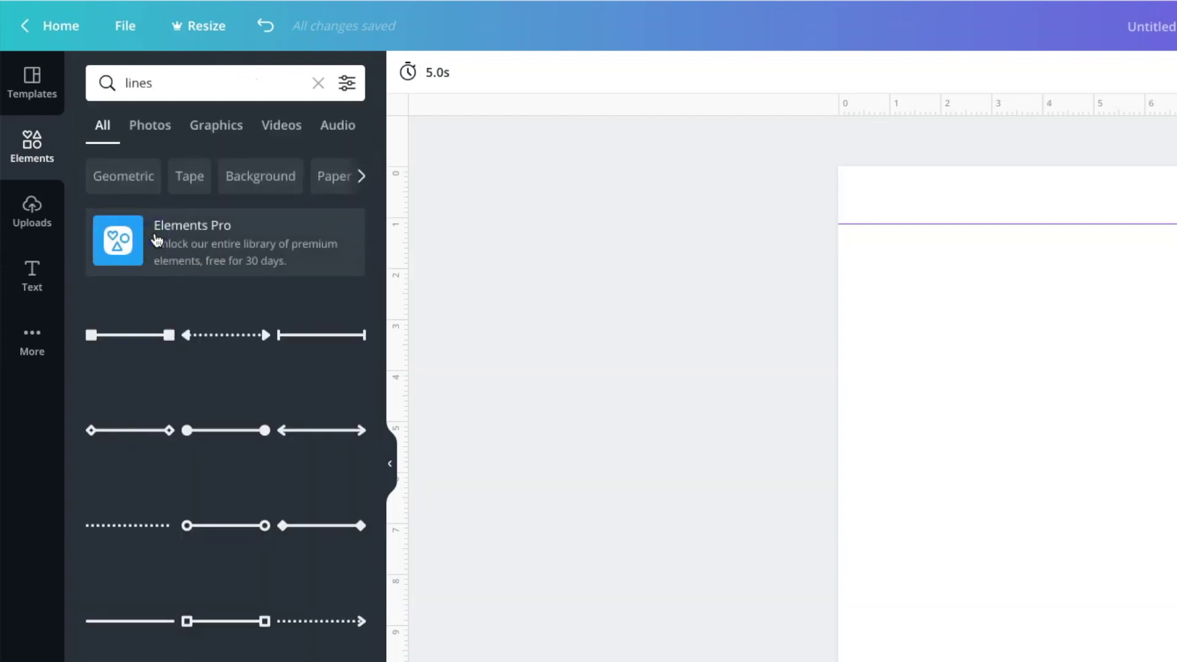
click(126, 627)
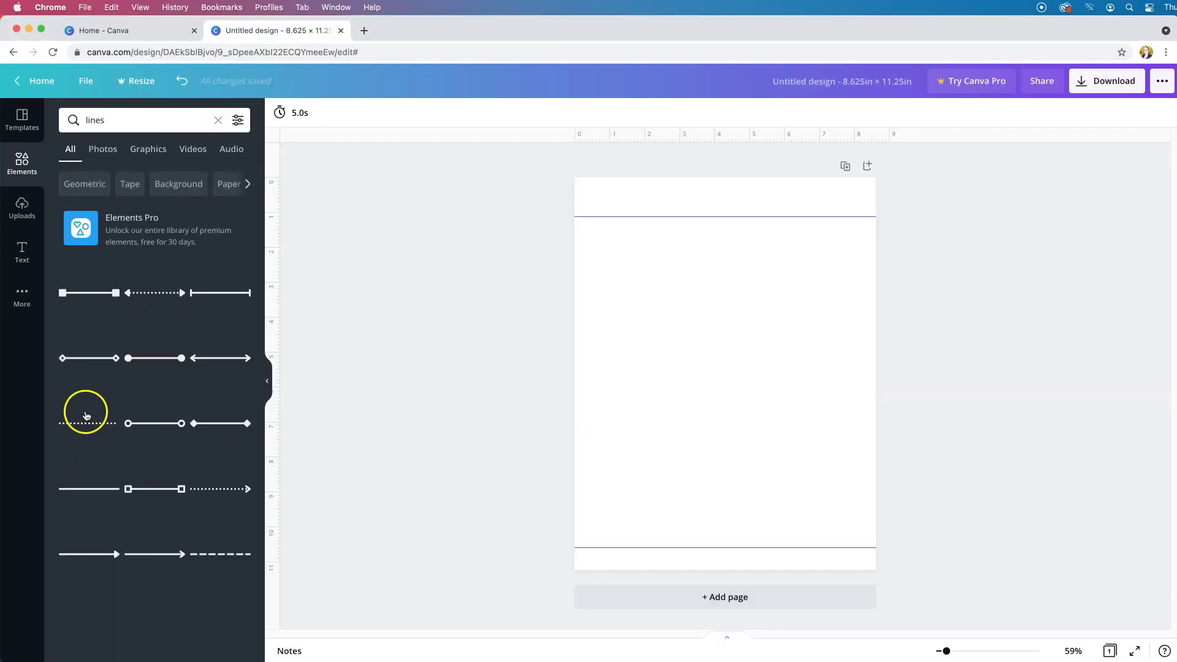
click(90, 490)
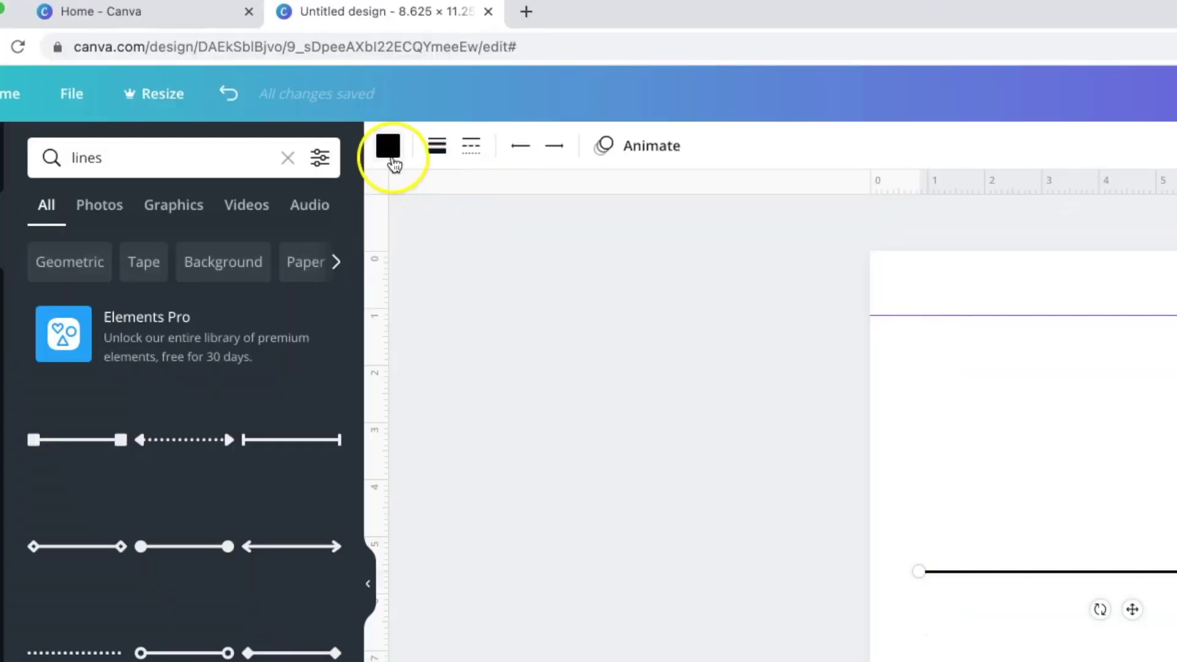
- Change the line's color to the medium gray default and reduce its line weight to a thin stroke
click(393, 159)
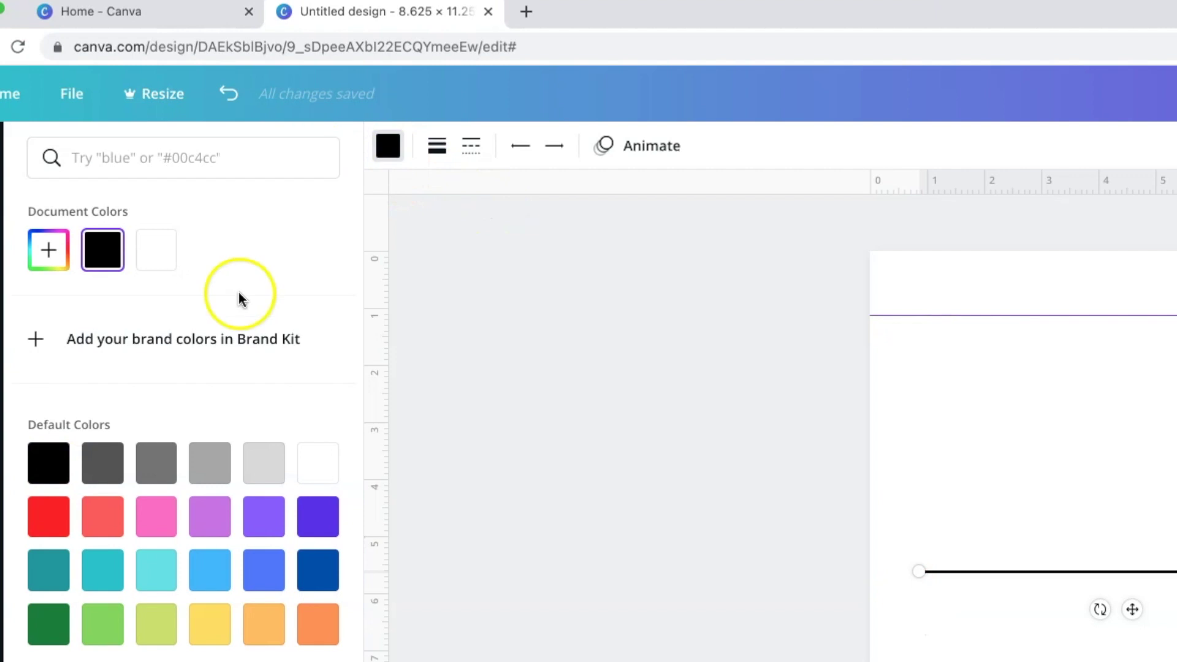
click(210, 463)
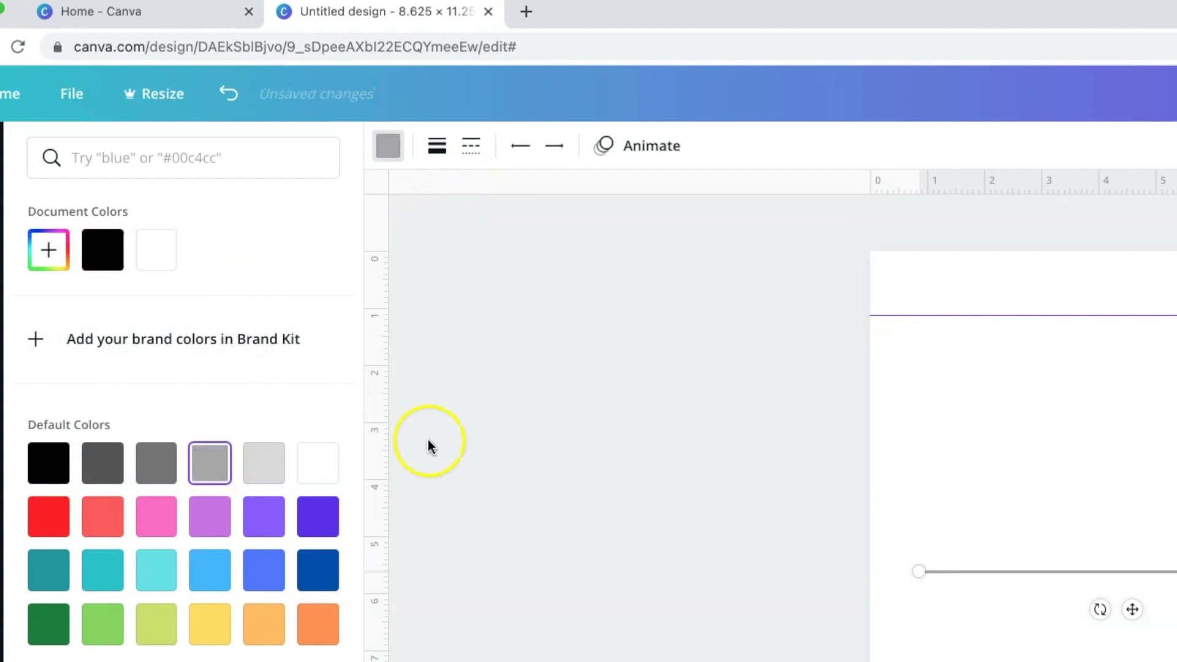
click(436, 148)
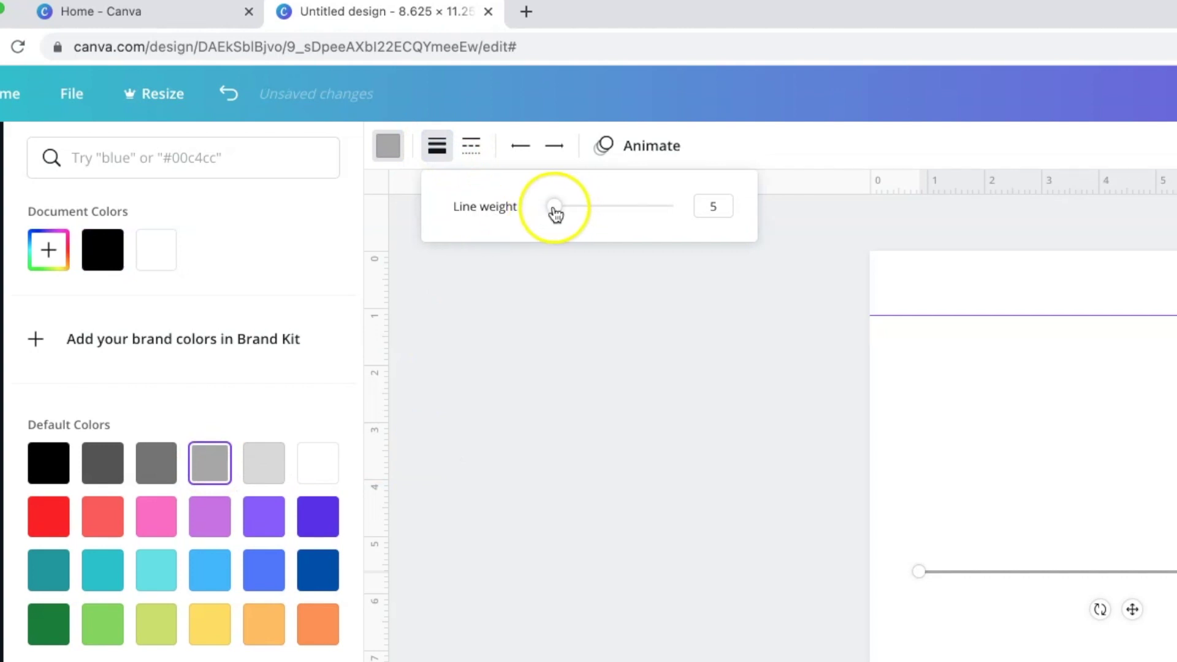
drag(555, 212, 521, 214)
click(480, 268)
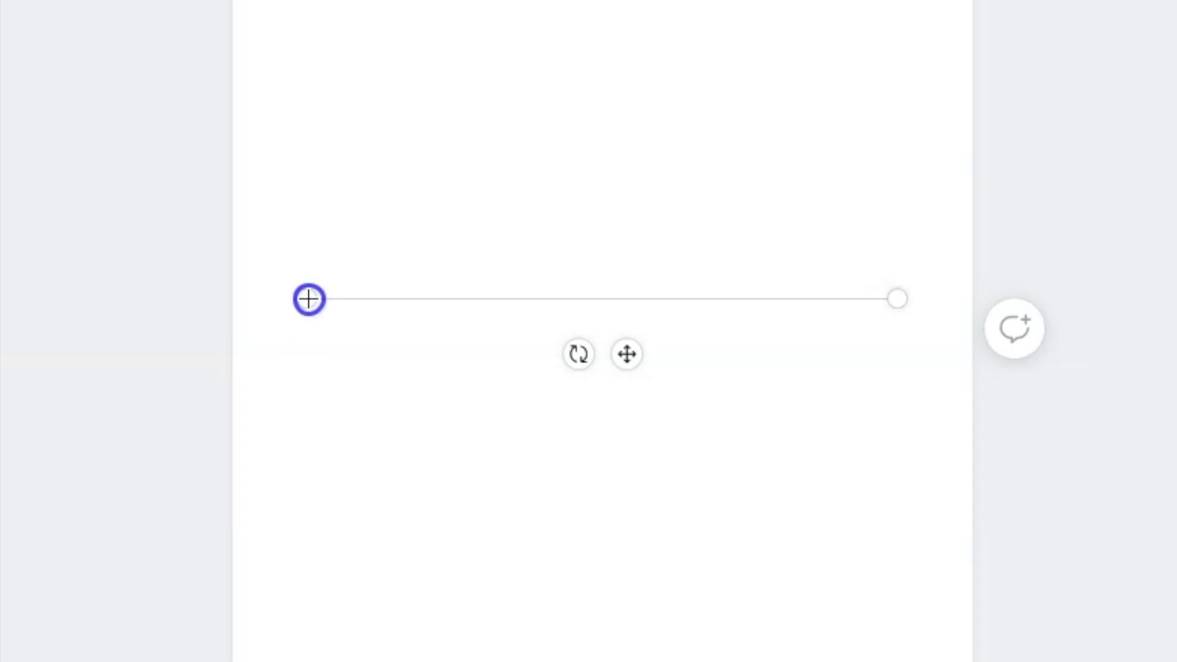
- Stretch the line across the full page width and move it just below the upper guide, partly off the page's left edge
drag(304, 297, 234, 297)
drag(898, 297, 973, 292)
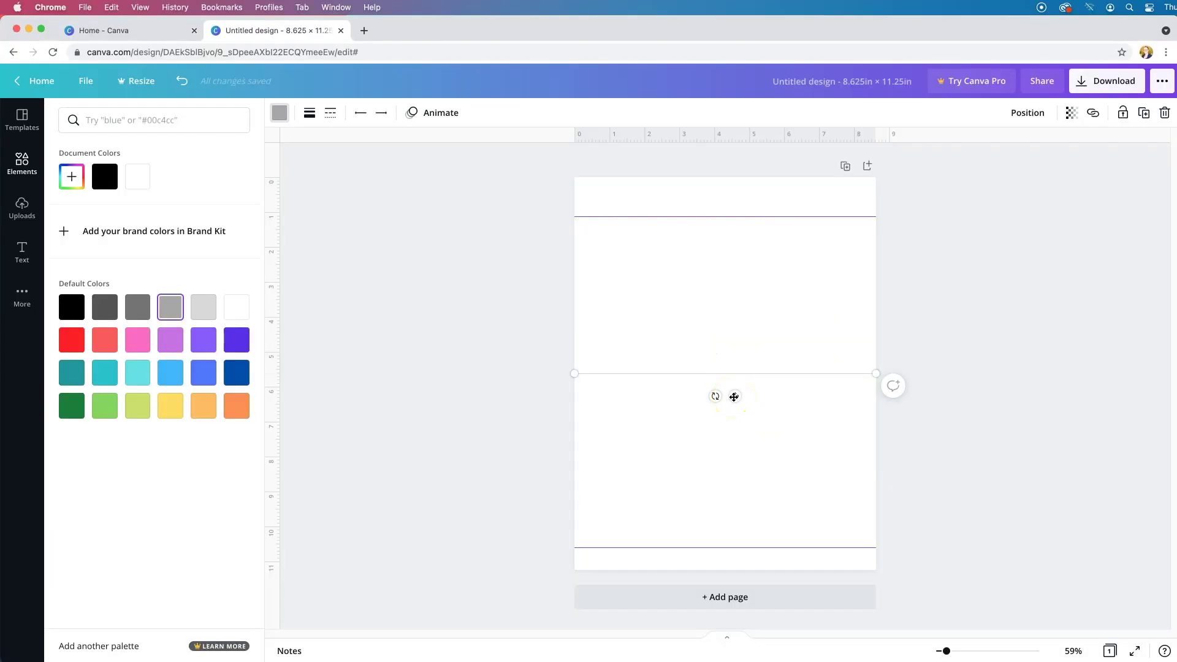
drag(734, 396, 543, 250)
click(607, 229)
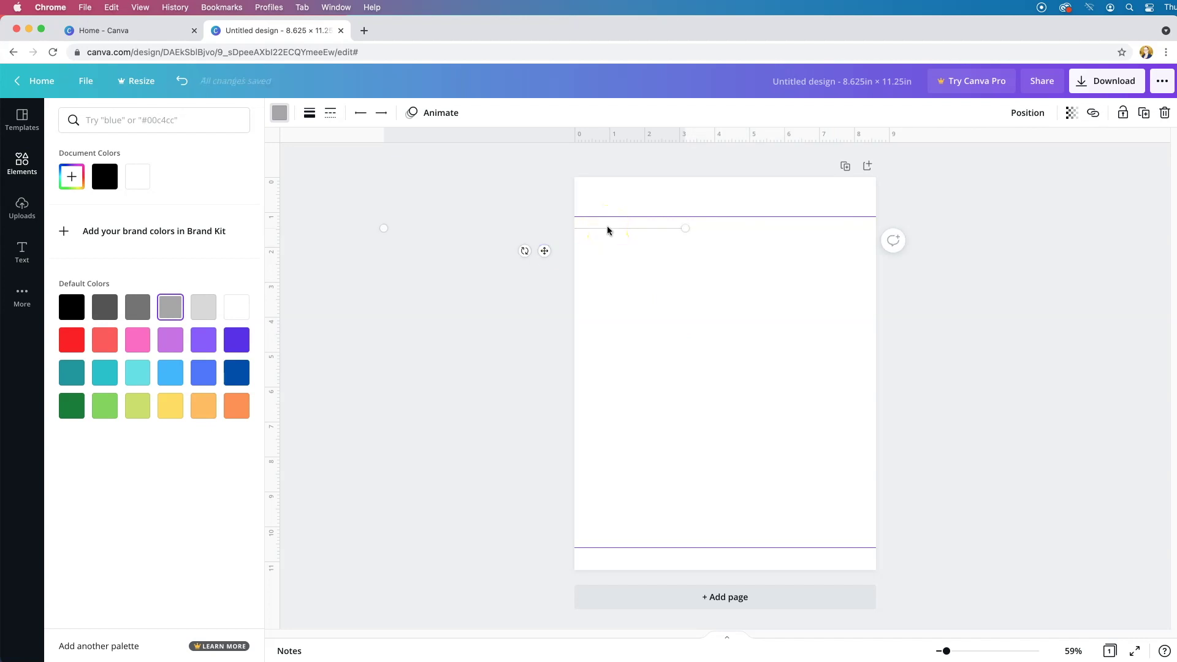
- Duplicate the gray line 34 times to build an evenly stepped series of lines down the page
click(607, 231)
key(super+d)
key(super+d)
key(super+d)
key(super+d)
key(super+d)
key(super+d)
key(super+d)
key(super+d)
key(super+d)
key(super+d)
key(super+d)
key(super+d)
key(super+d)
key(super+d)
key(super+d)
key(super+d)
key(super+d)
key(super+d)
key(super+d)
key(super+d)
key(super+d)
key(super+d)
key(super+d)
key(super+d)
key(super+d)
key(super+d)
key(super+d)
key(super+d)
key(super+d)
key(super+d)
key(super+d)
key(super+d)
key(super+d)
key(super+d)
click(750, 232)
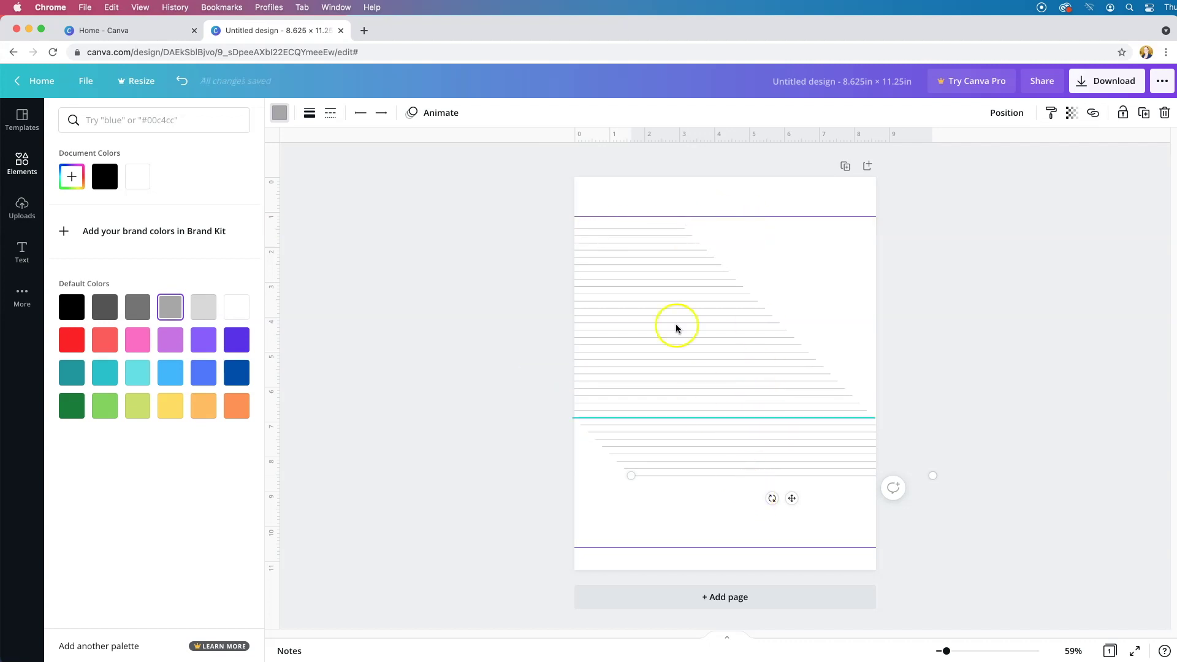
- Move the first line of the series onto the upper guide and the last line onto the lower guide
click(633, 224)
drag(544, 251, 714, 237)
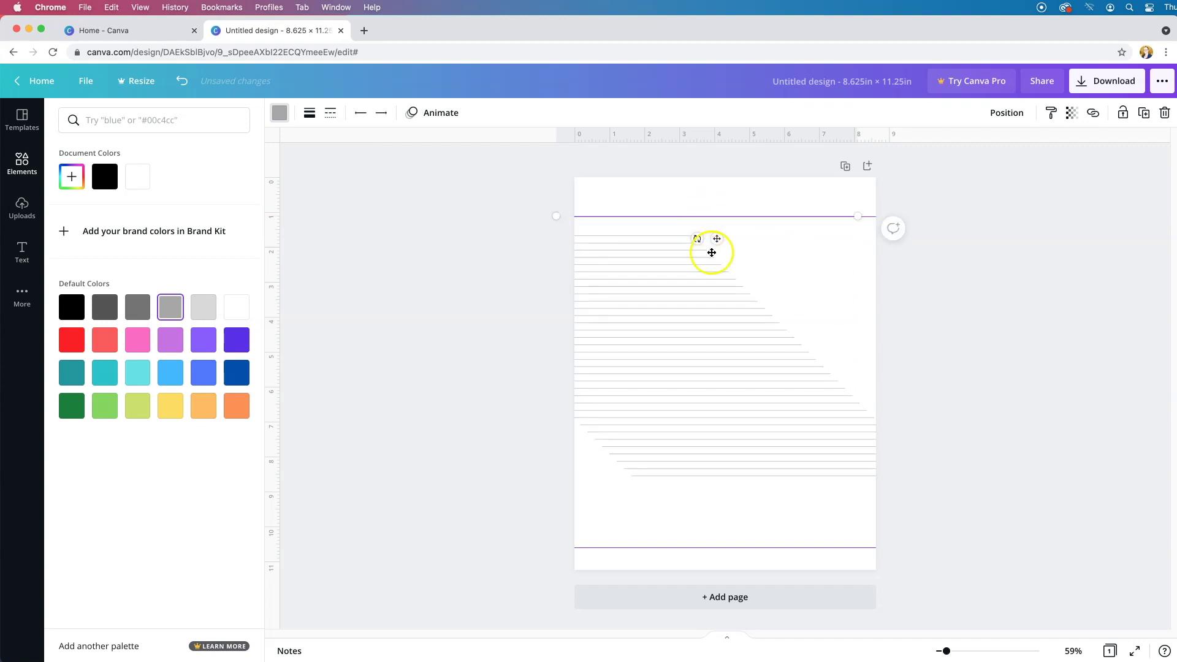
drag(718, 374, 741, 570)
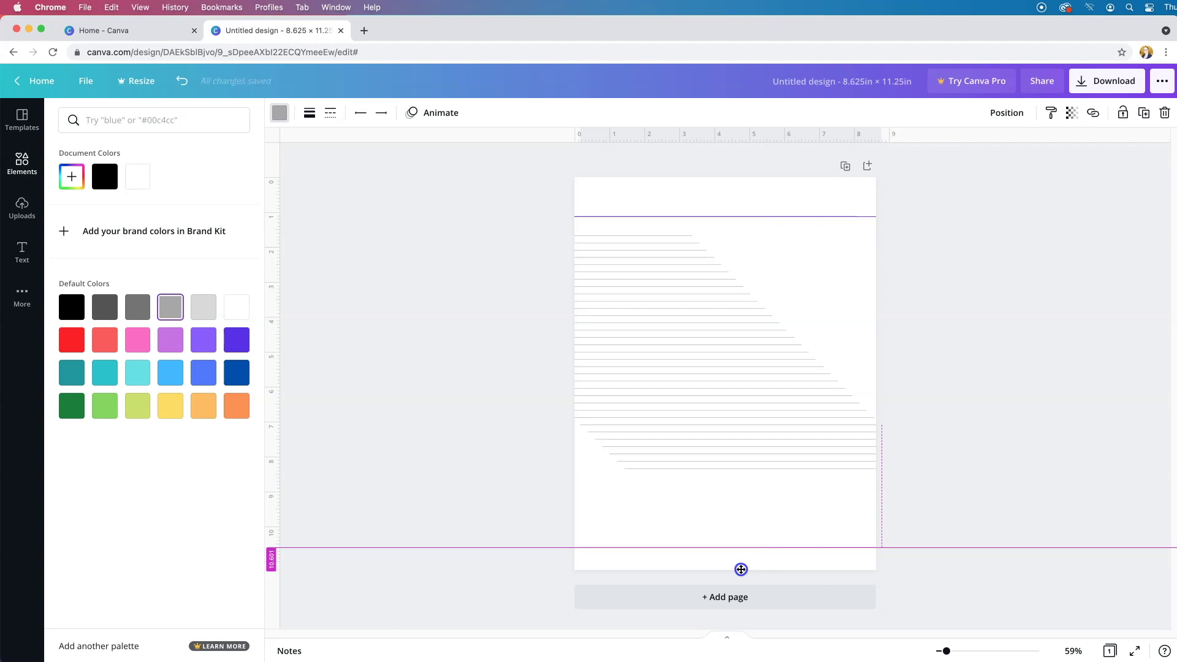
drag(741, 569, 741, 569)
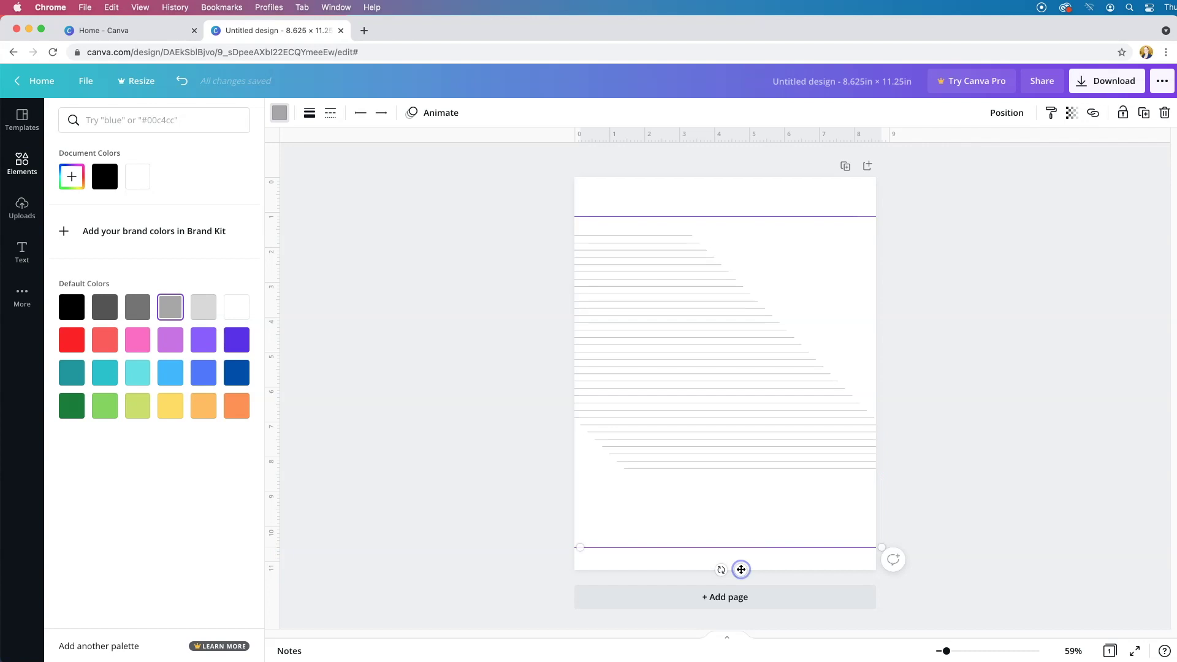
- Hide the guides to check the placement of the first and last lines, and show the guides again
click(84, 82)
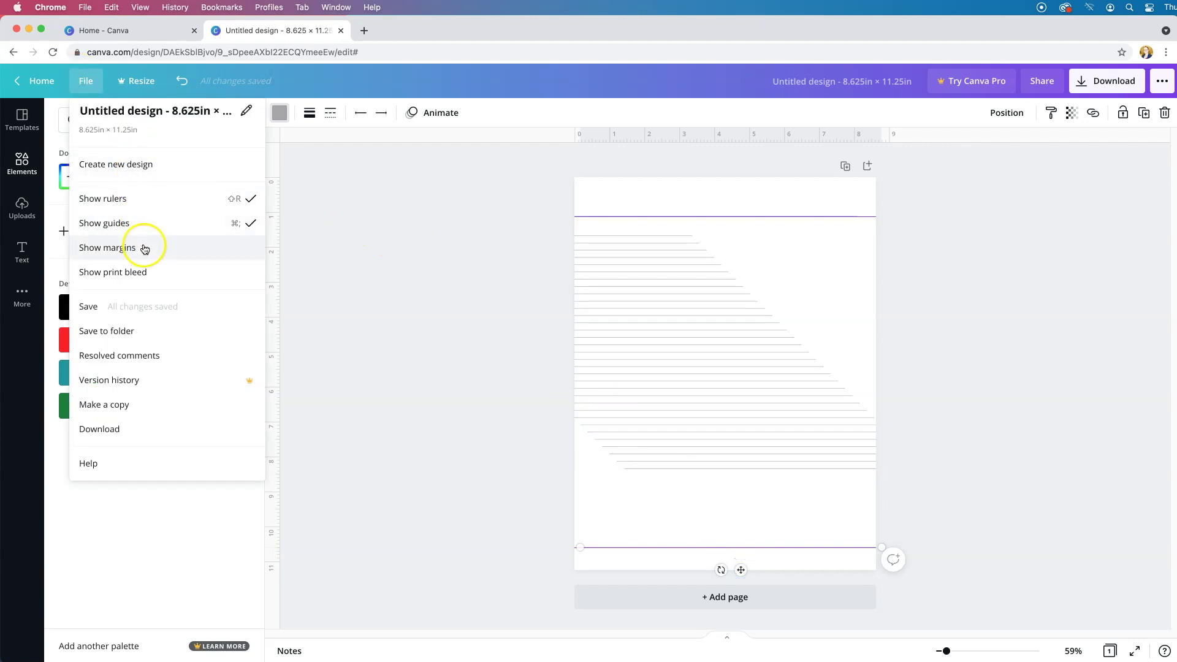
click(144, 223)
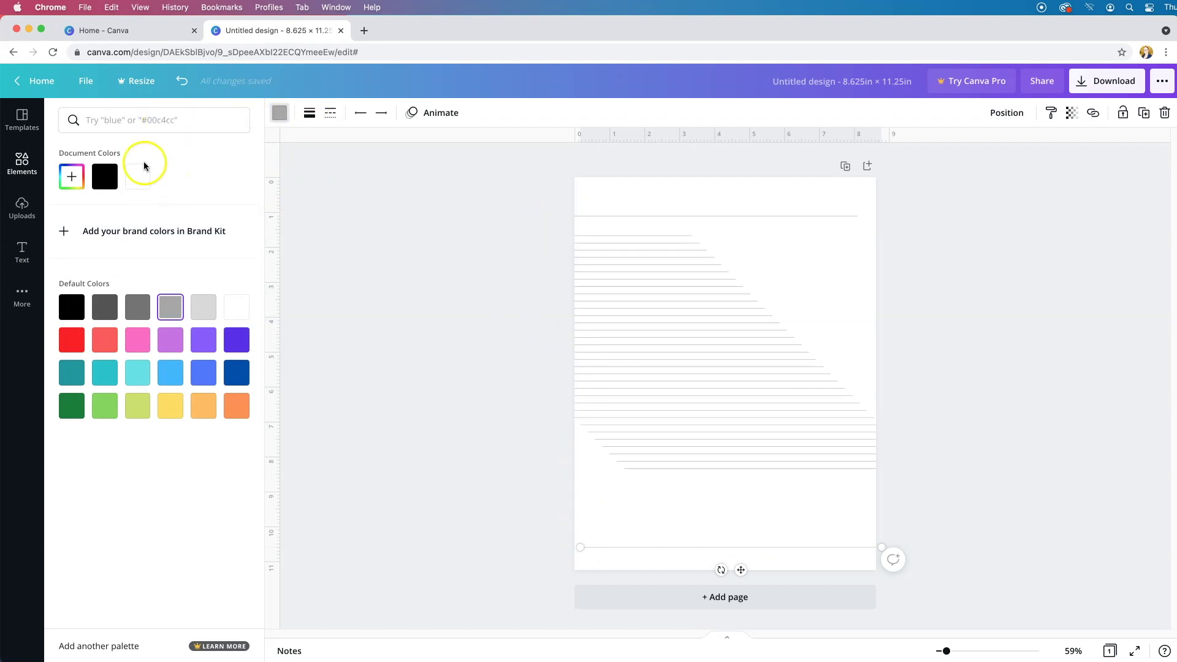
click(85, 80)
click(124, 222)
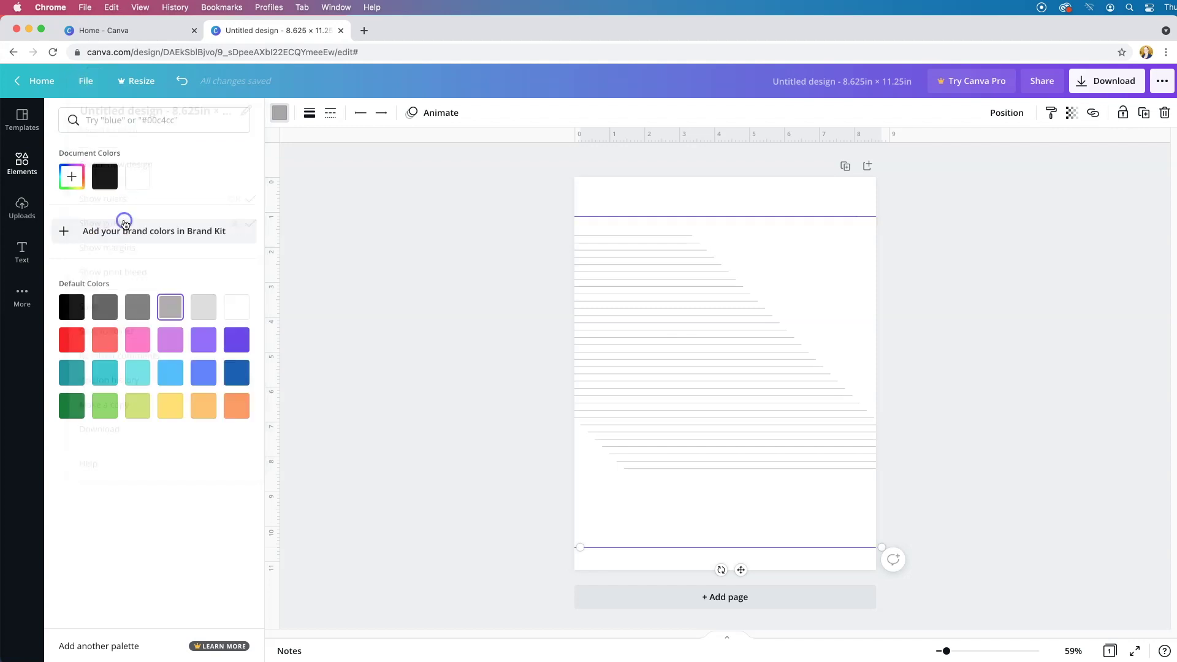
click(402, 271)
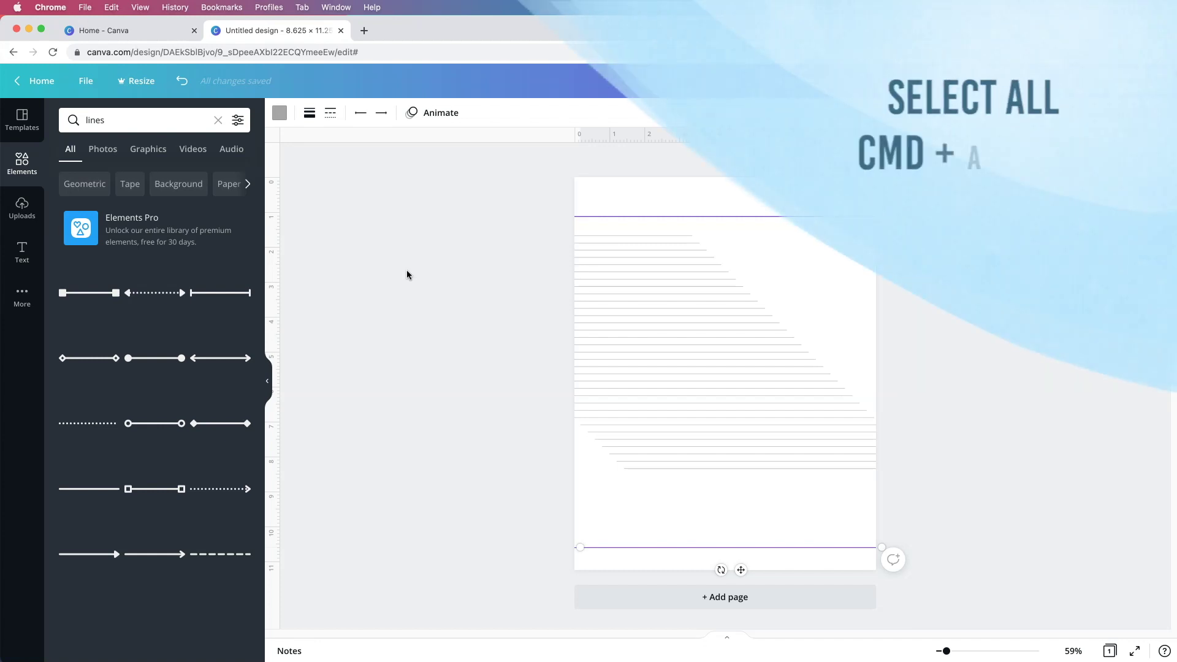
key(super+a)
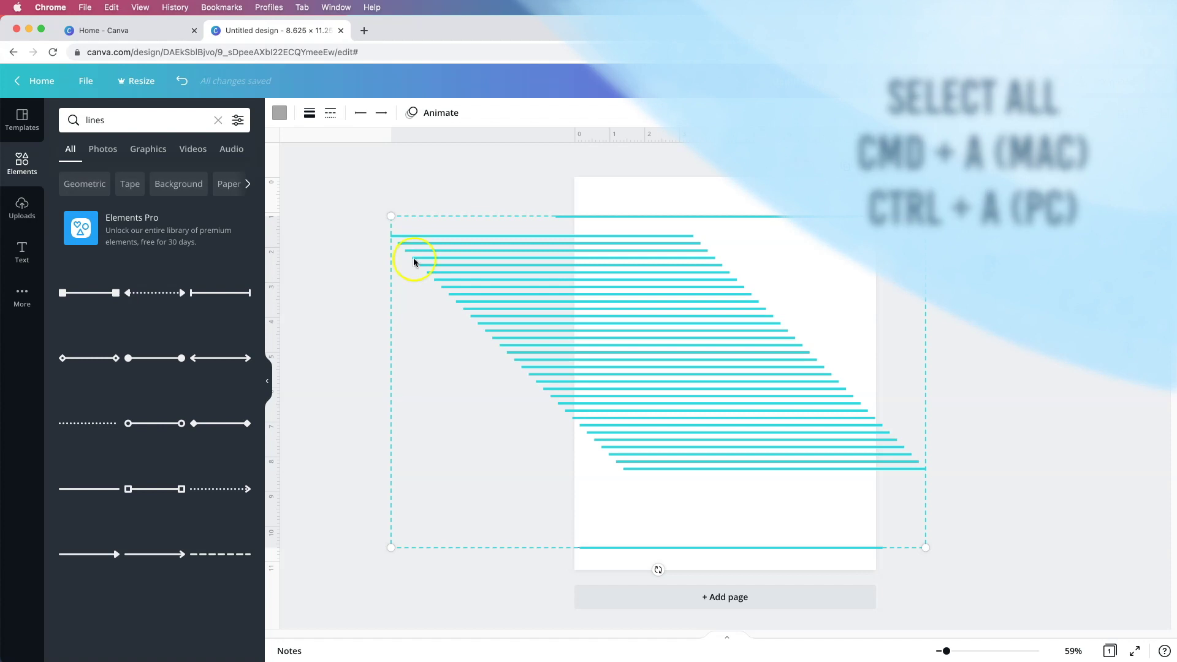
click(445, 186)
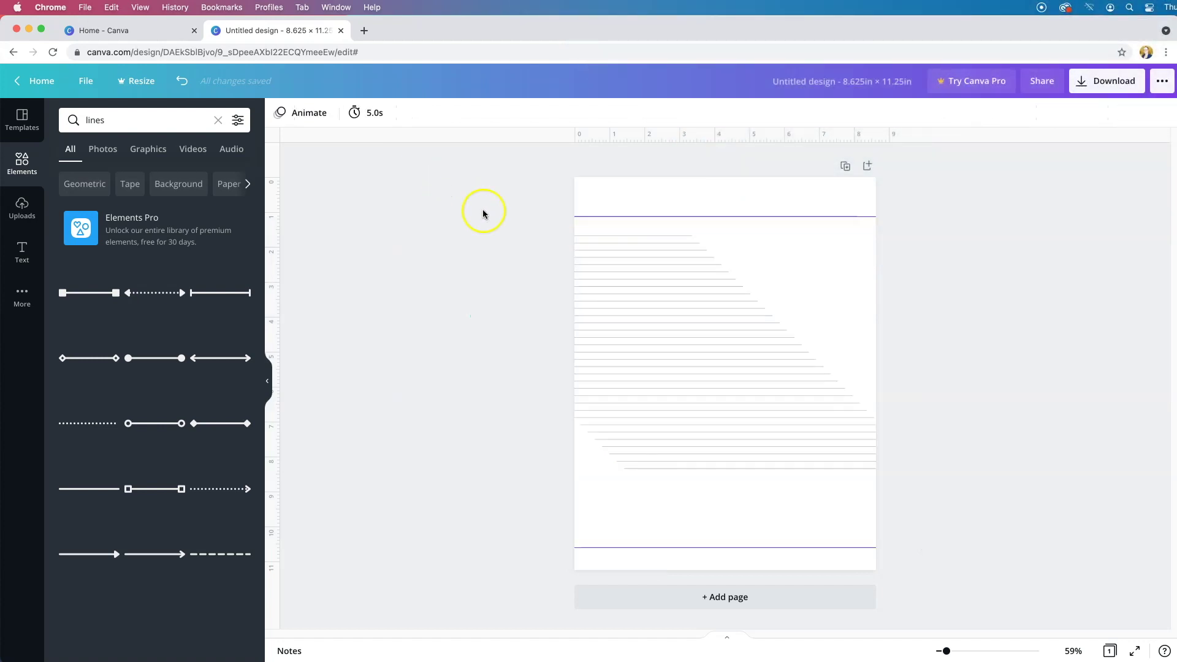
- Select all the gray lines, align them to a common center, and tidy up their spacing between the upper and lower guides
drag(468, 187, 1016, 557)
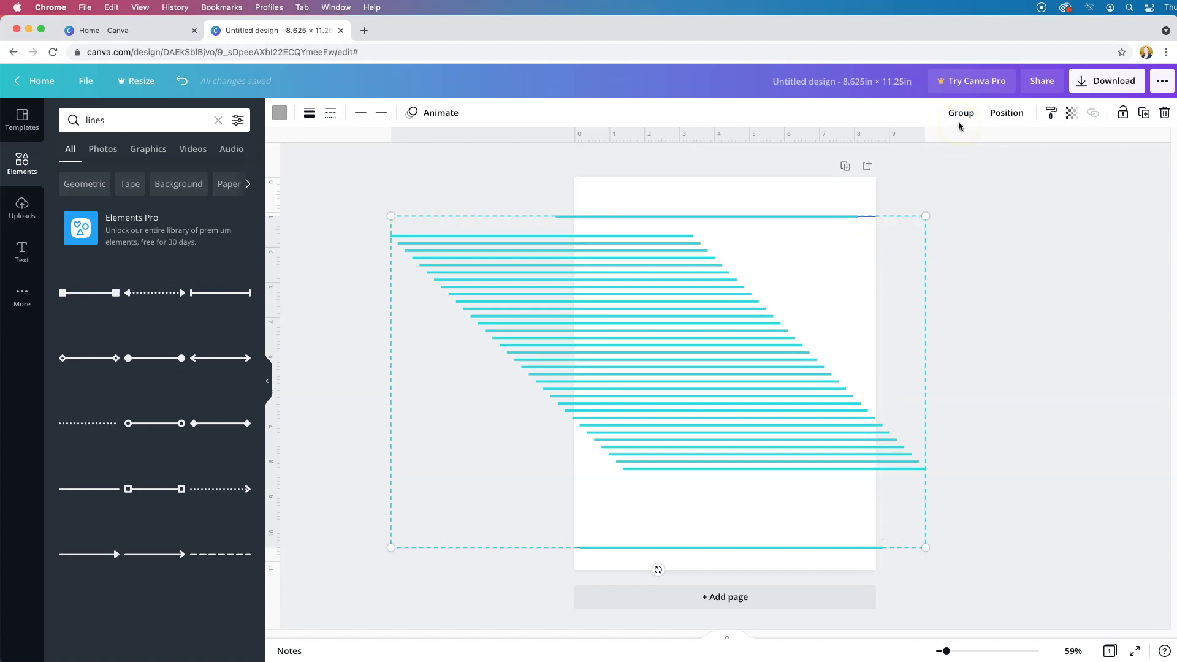
click(1008, 118)
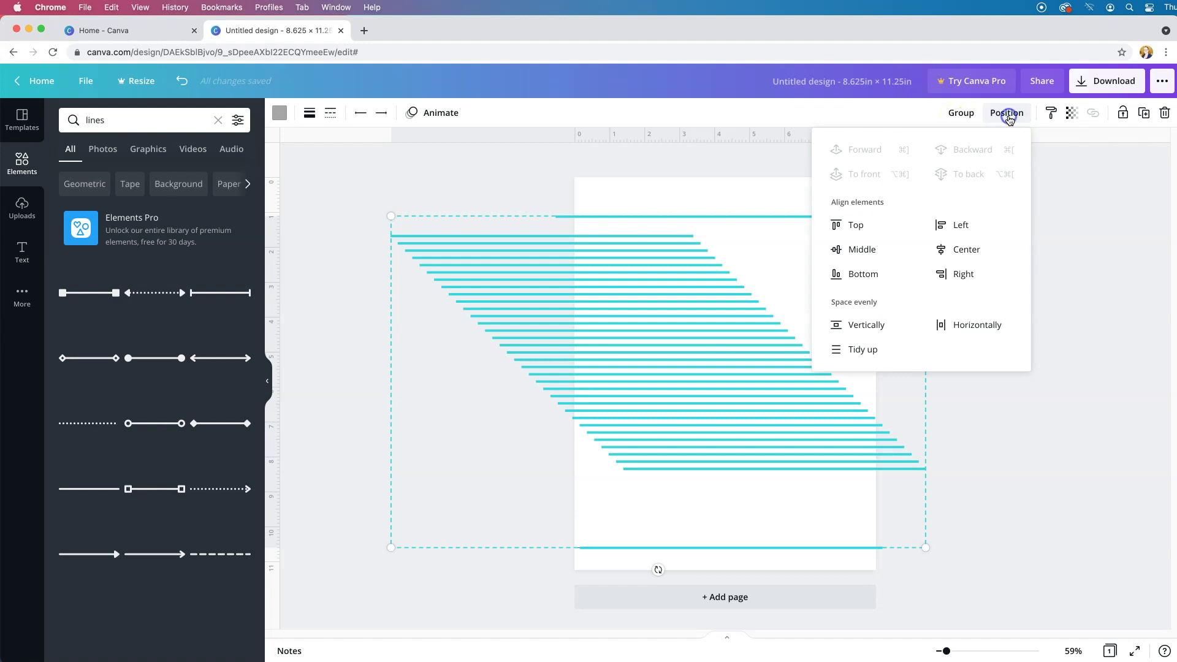
click(960, 252)
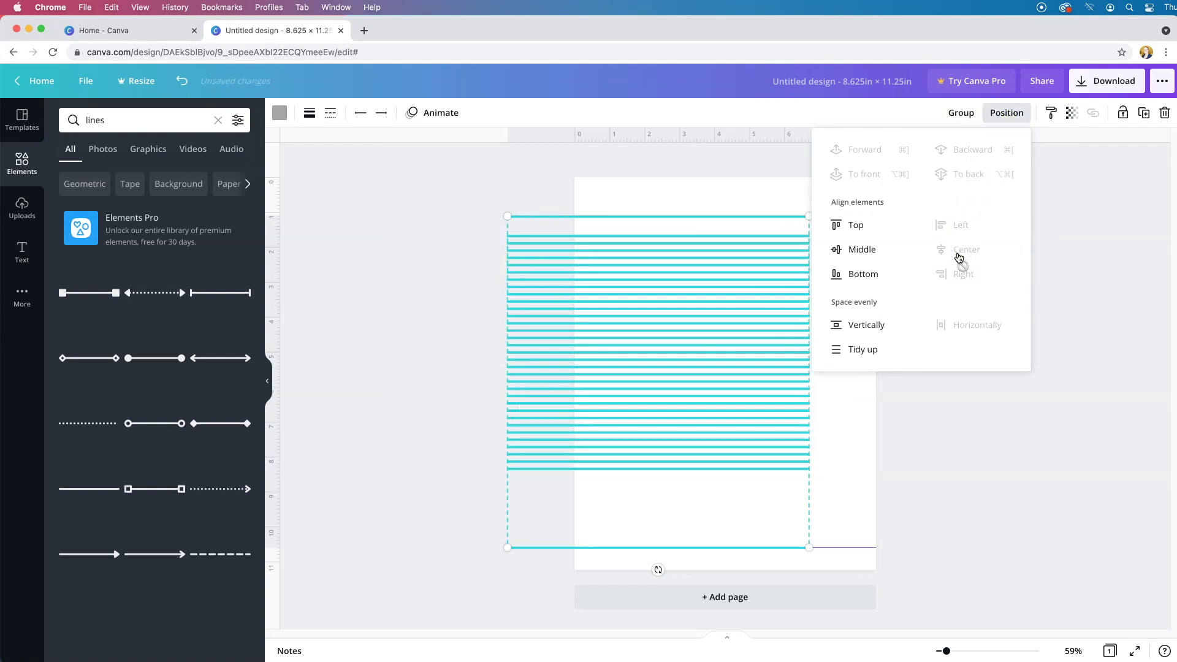
click(935, 262)
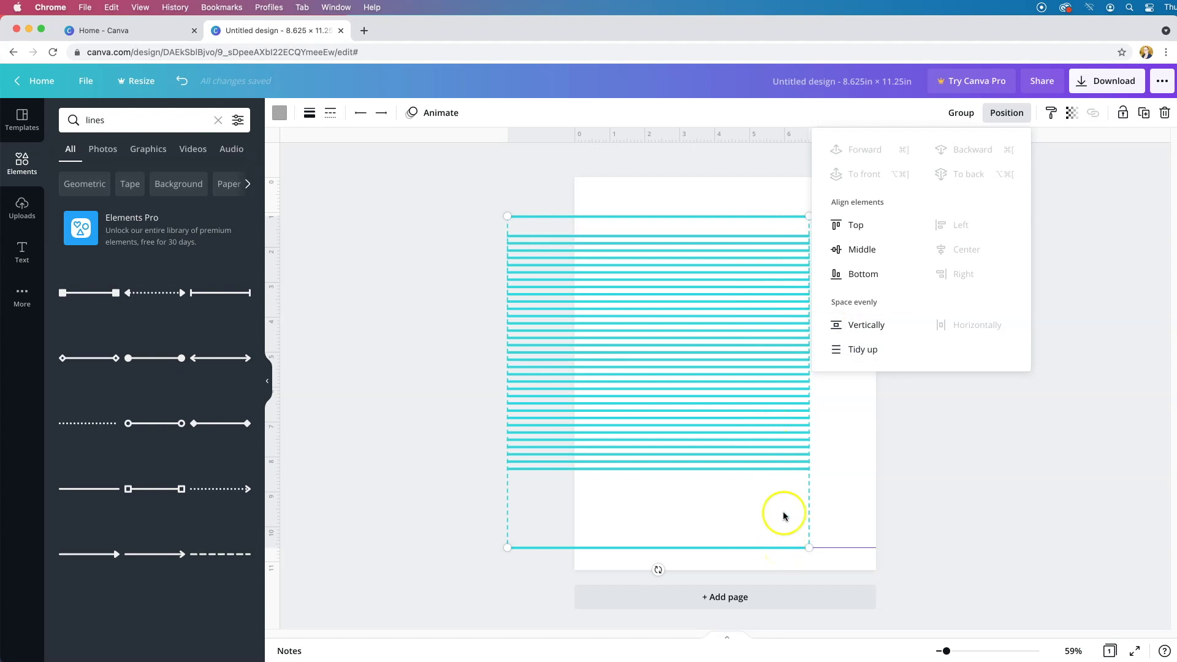
click(863, 350)
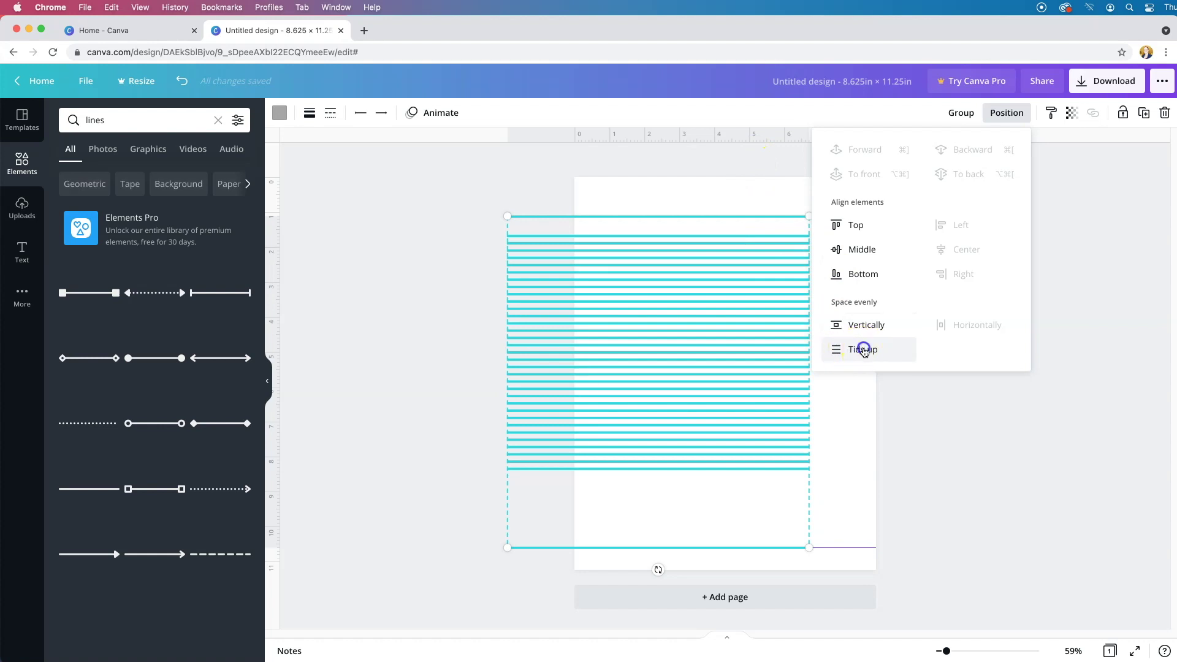
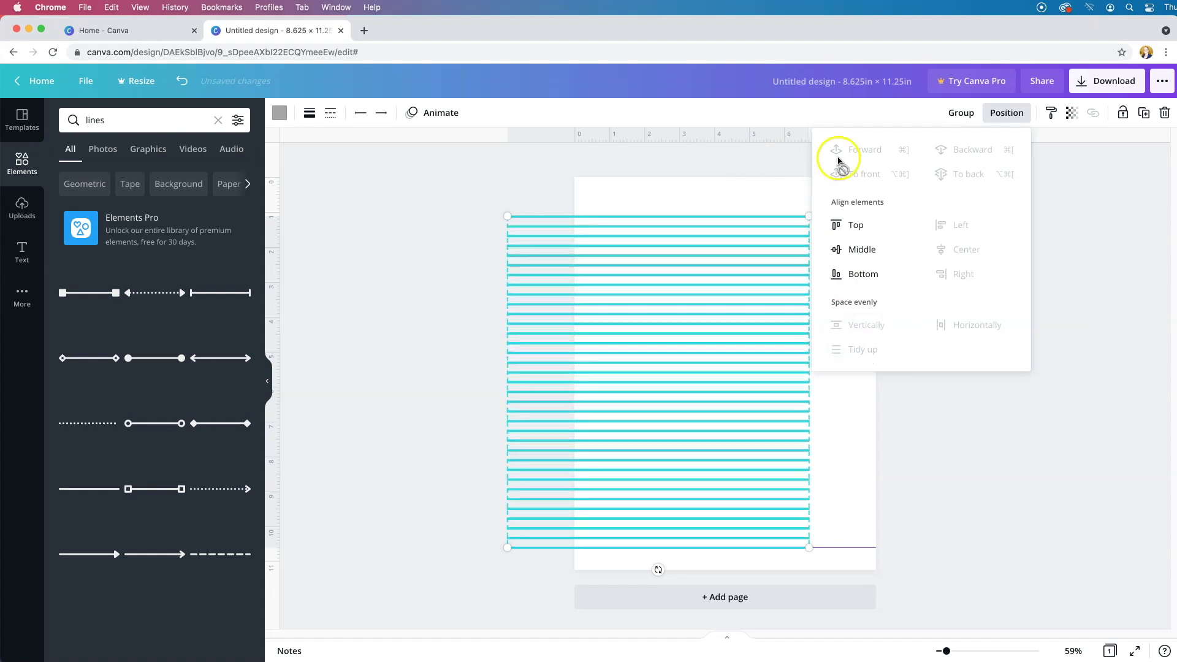
- Group the evenly spaced lines and move the group so it spans the page from edge to edge
click(955, 112)
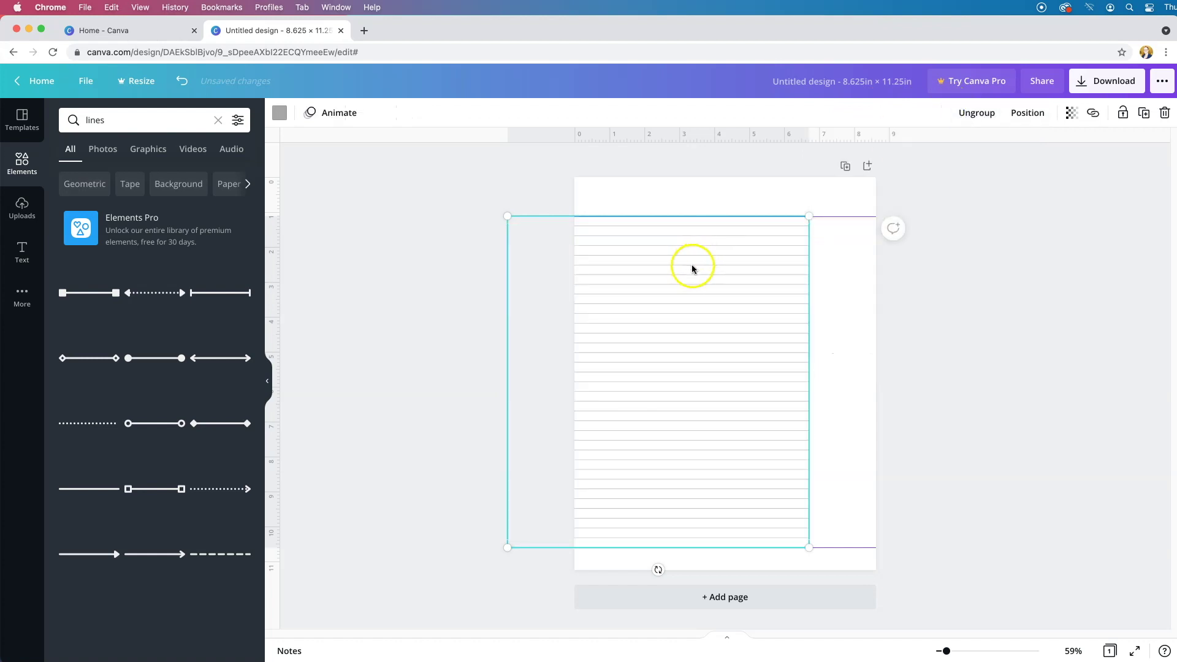
drag(686, 272, 753, 272)
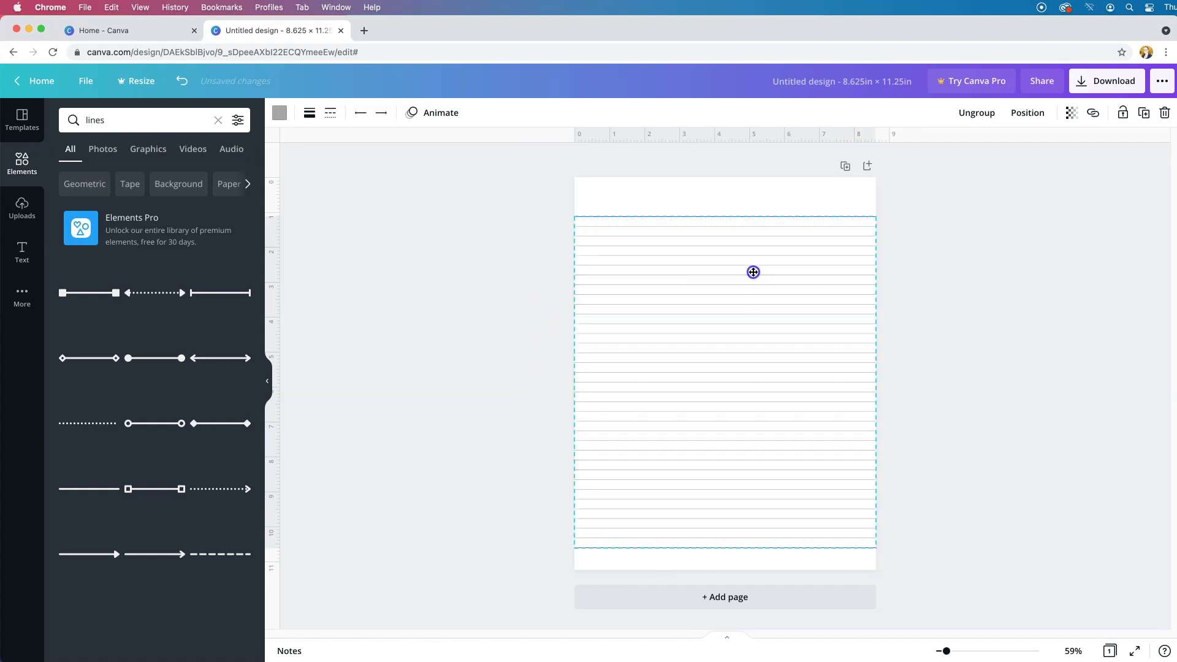
click(963, 318)
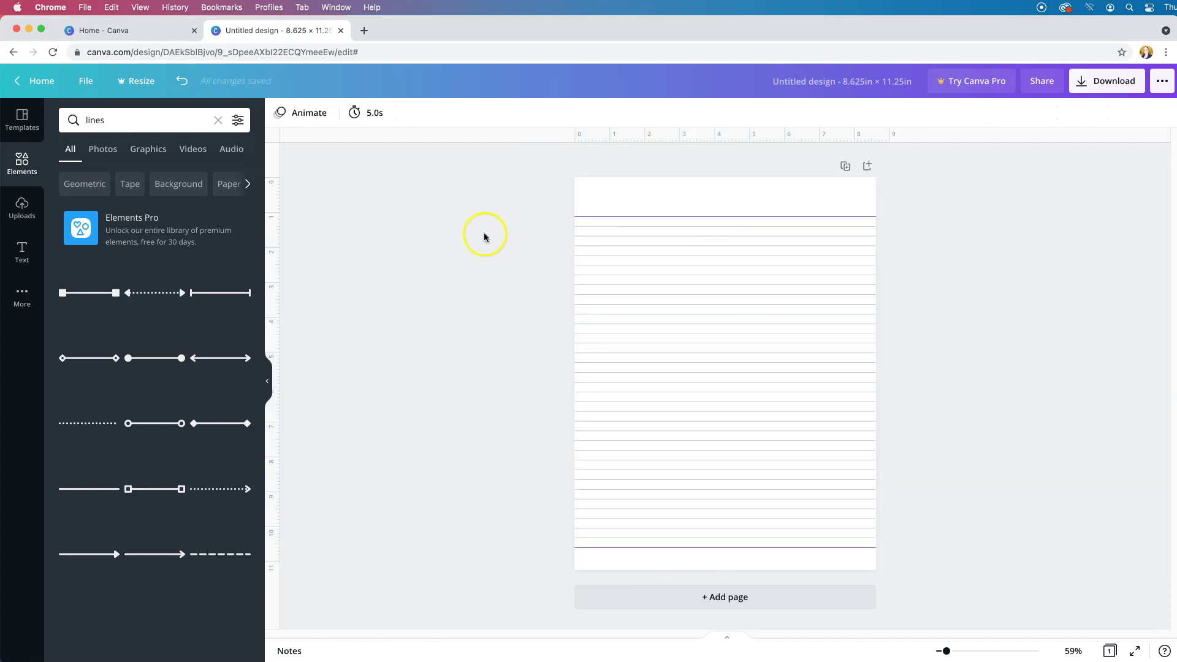
- Hide the guides to check the evenly spaced line group on the page, and show them again
click(86, 80)
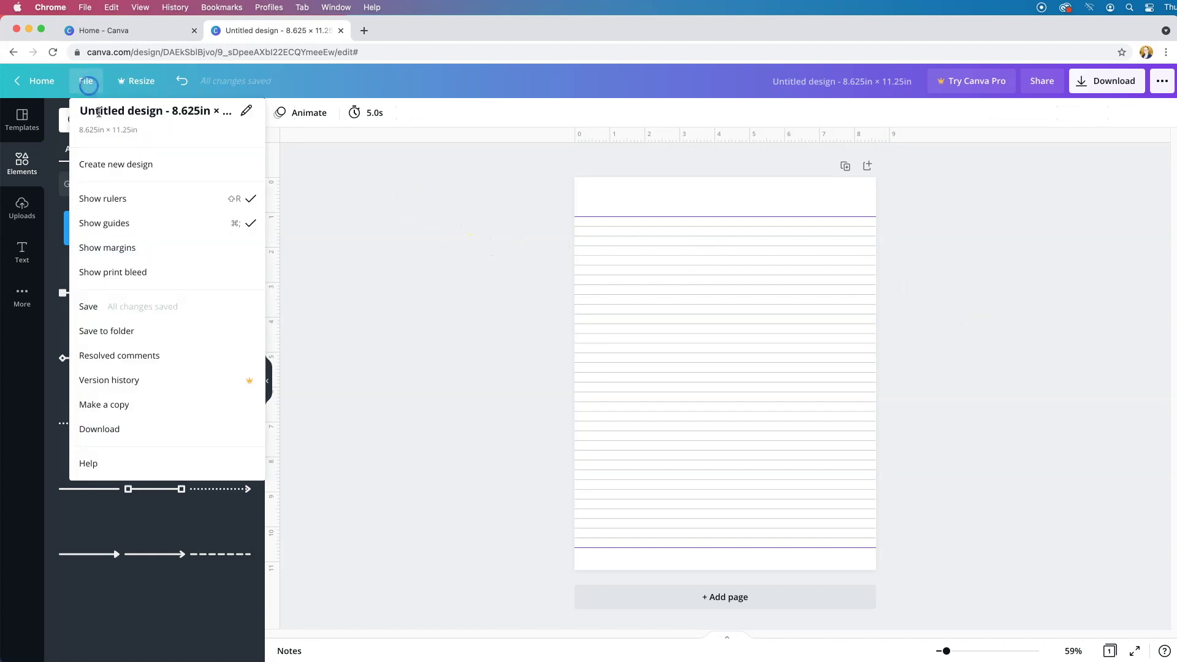
click(118, 223)
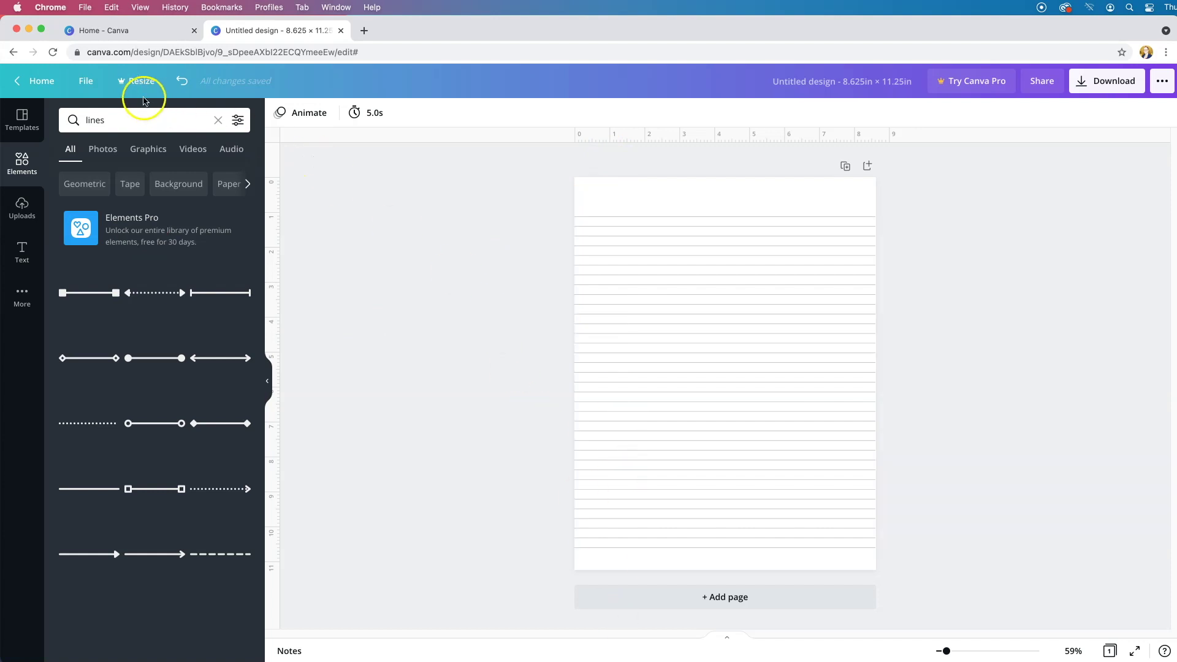
click(86, 81)
click(130, 233)
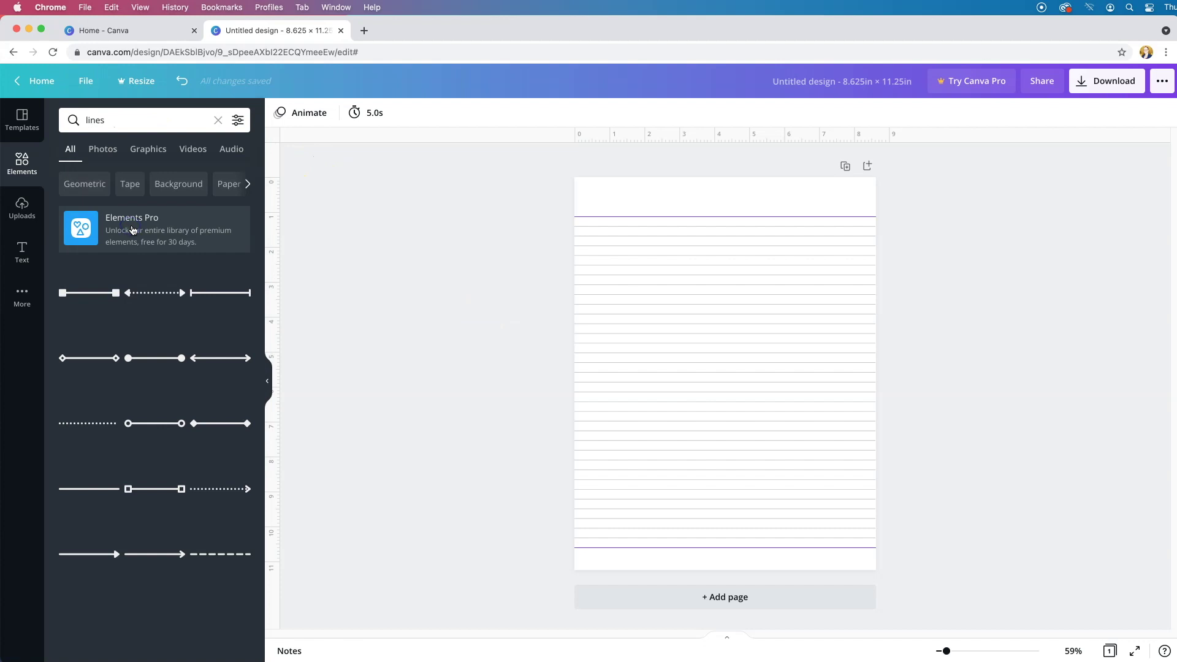
- Add a vertical guide 1.25 in from the page's left edge
click(271, 226)
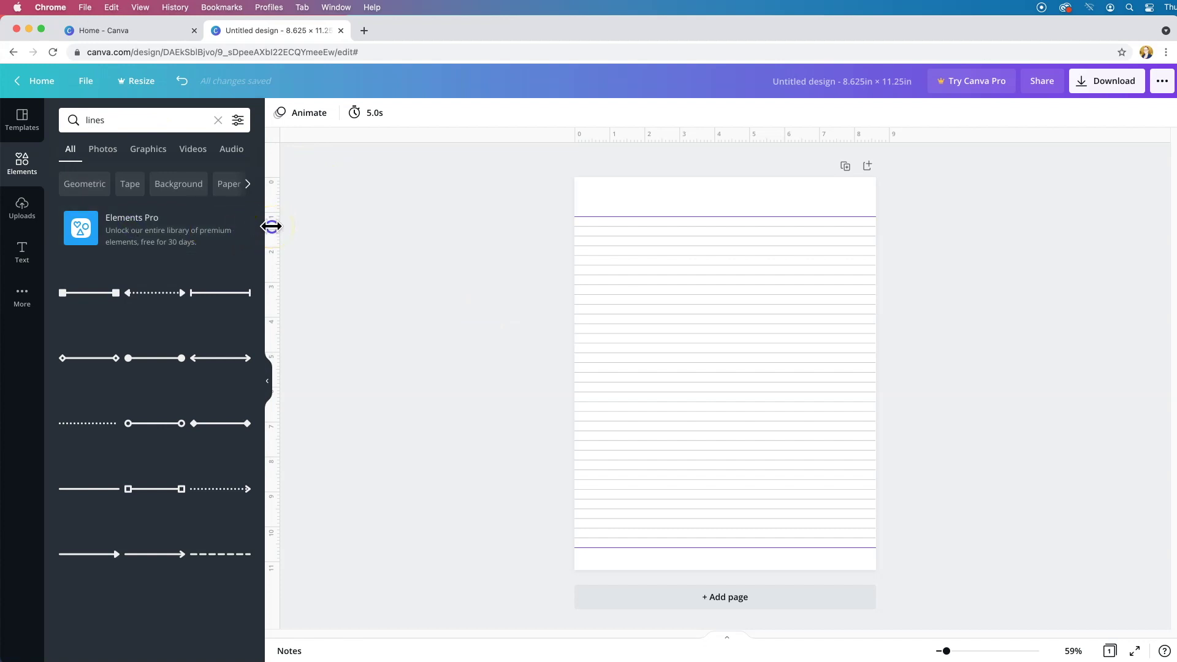
drag(271, 226, 552, 249)
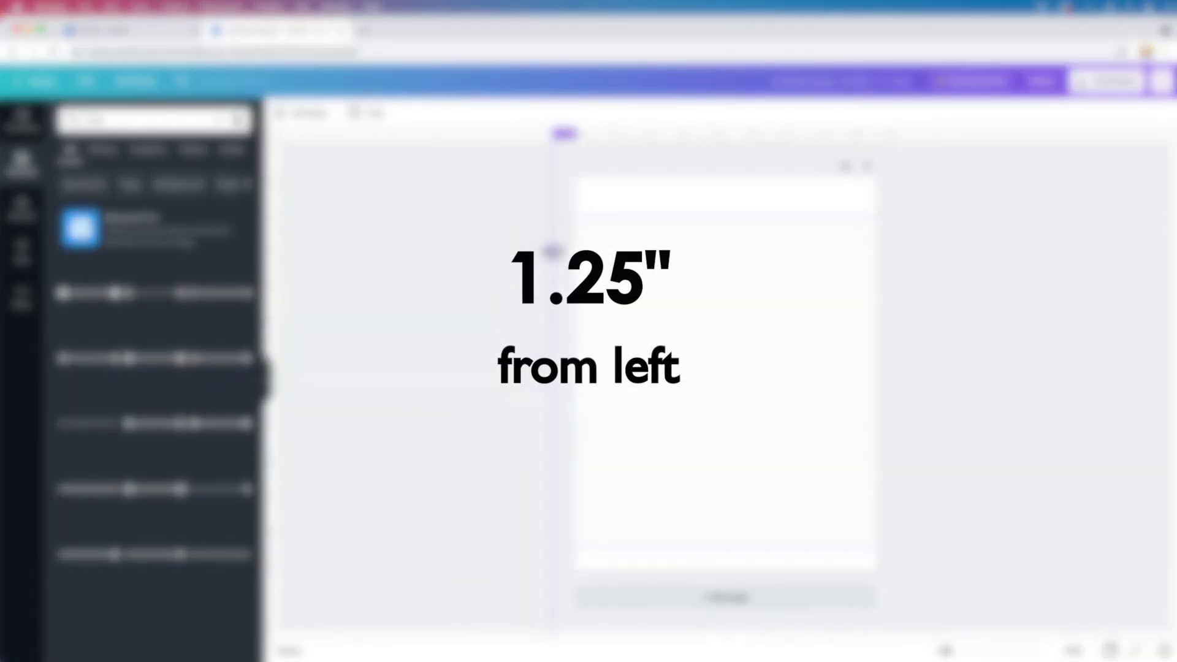
drag(552, 250, 618, 253)
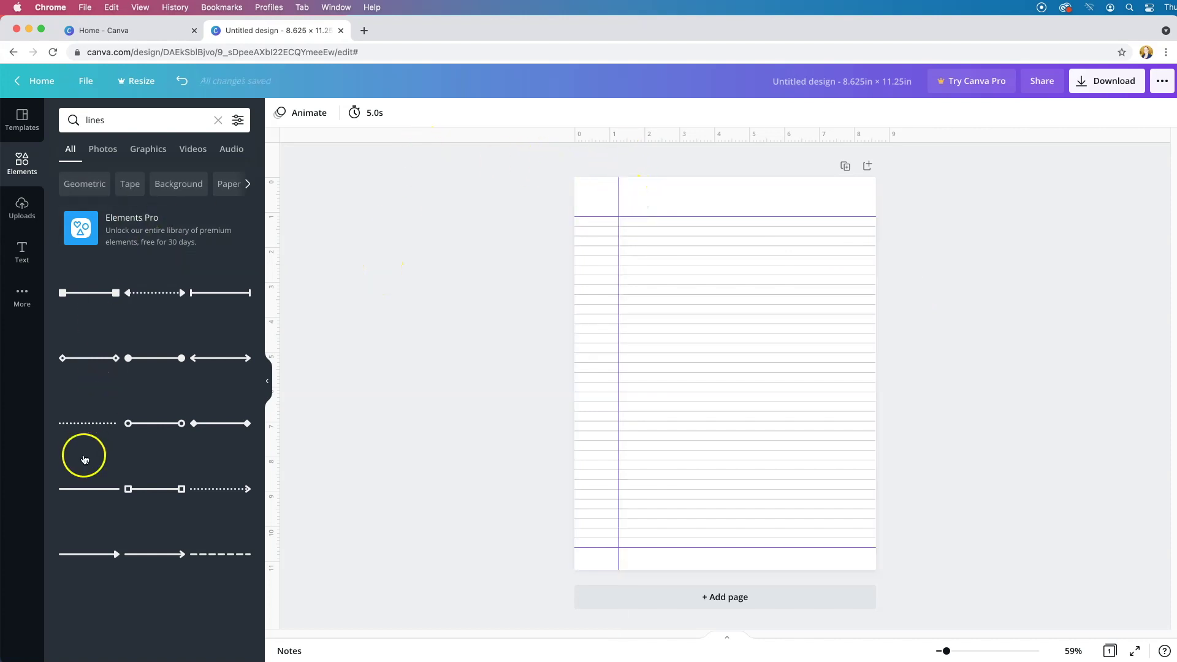
- Add a plain line from the line elements and set its line weight to 1
click(85, 490)
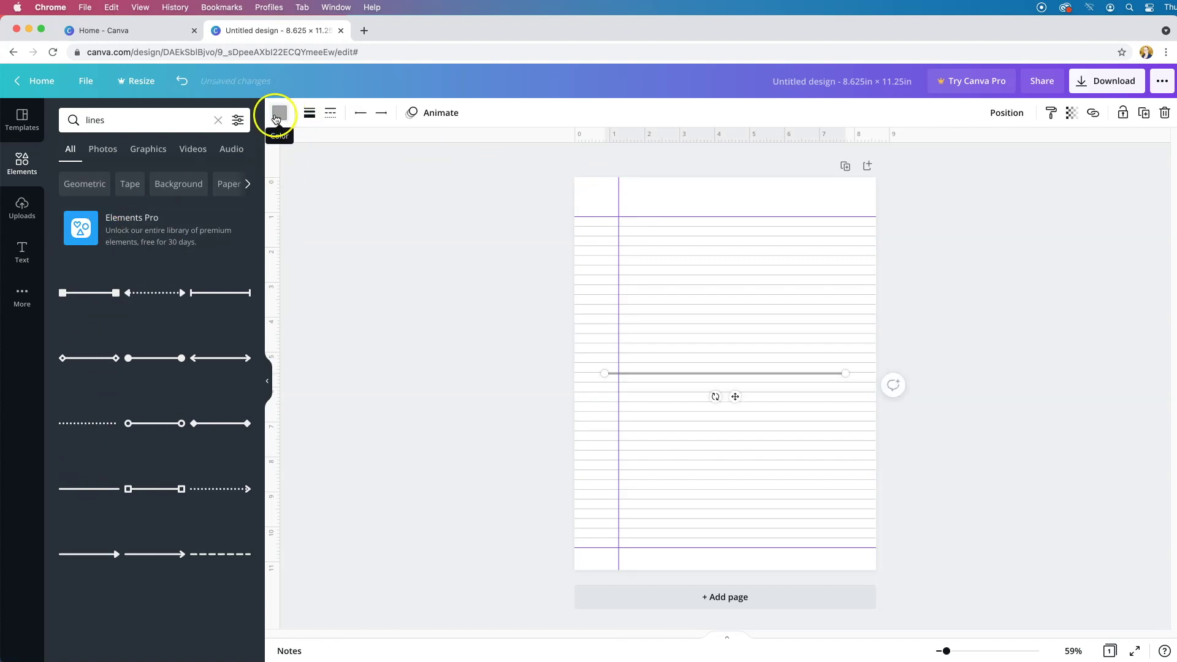
click(311, 114)
click(482, 149)
text(1)
key(Return)
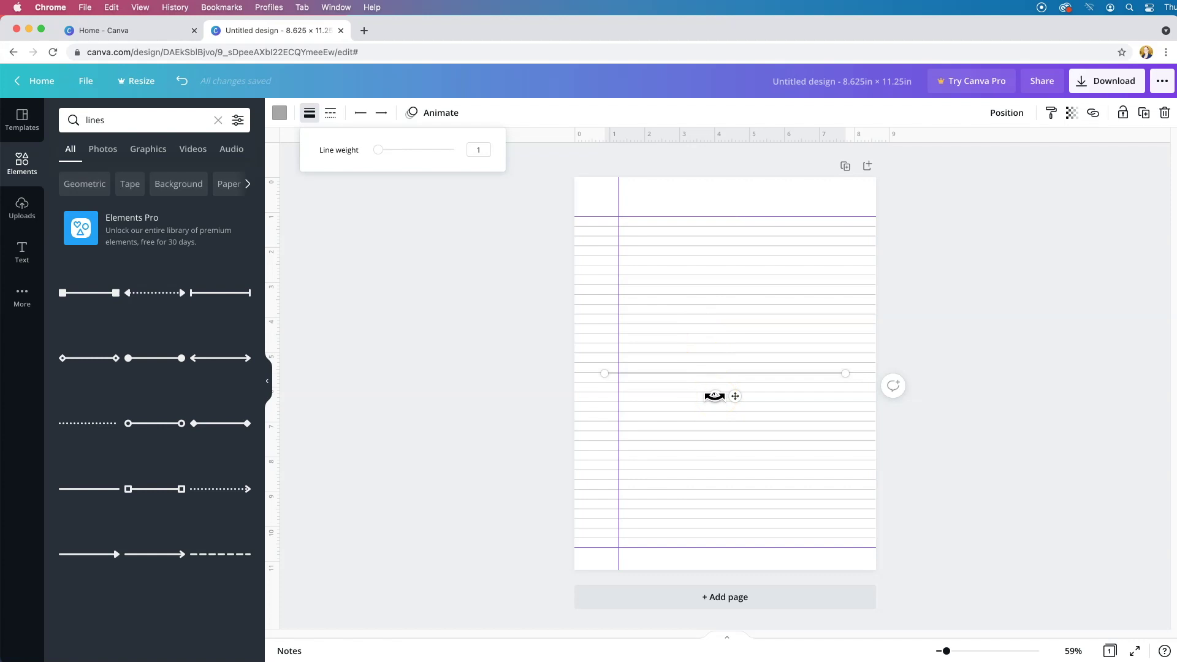
- Rotate the new line upright and move it onto the vertical guide
drag(715, 395, 739, 374)
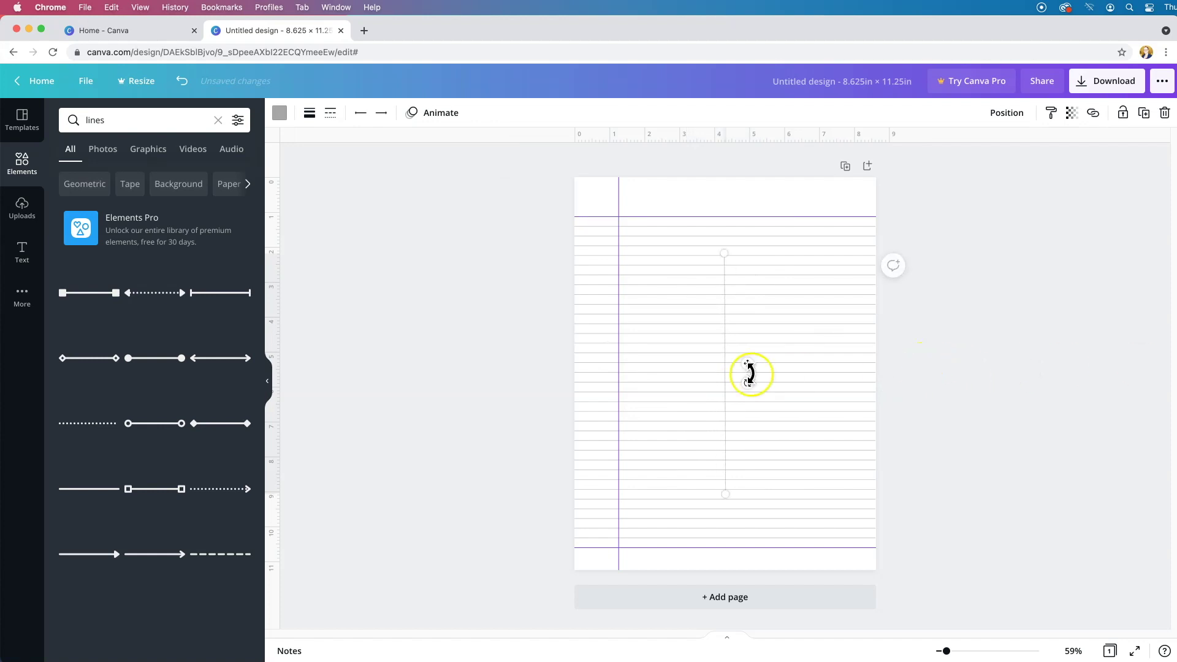
drag(746, 362, 643, 372)
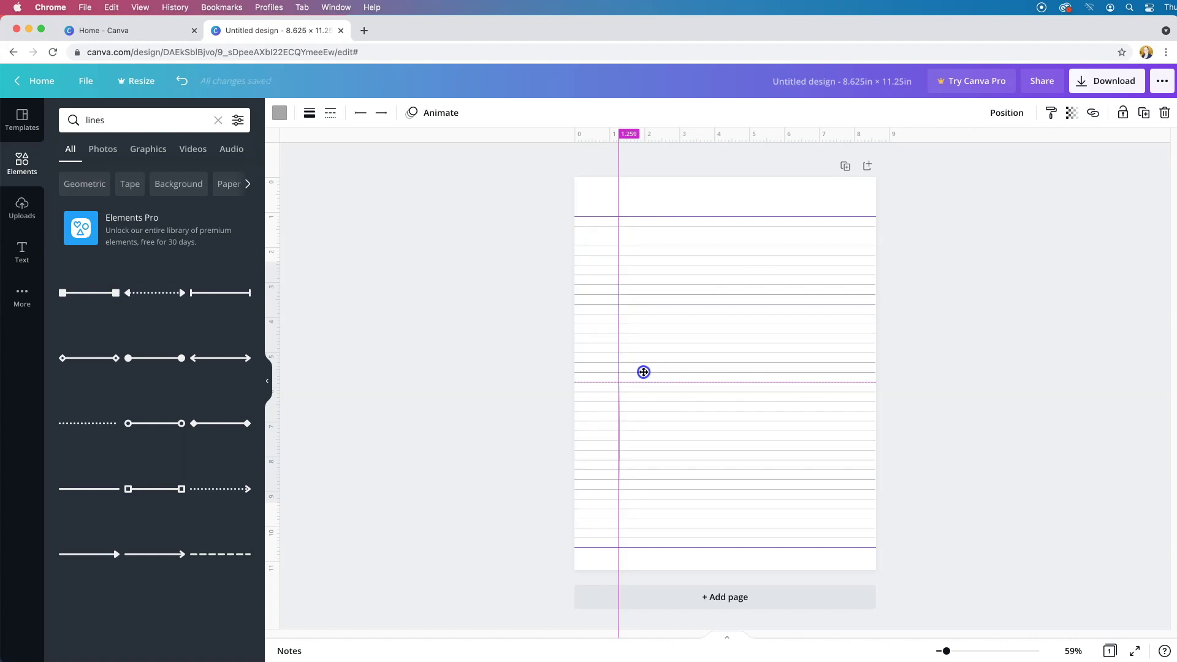
drag(642, 372, 633, 428)
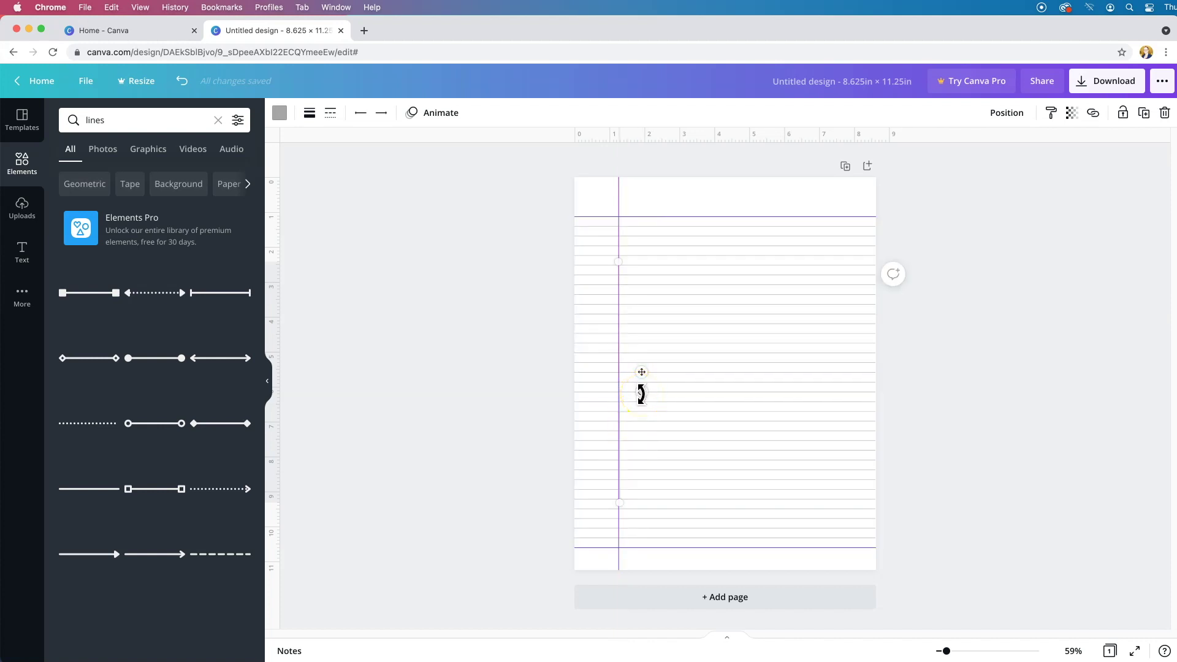
drag(641, 394, 655, 397)
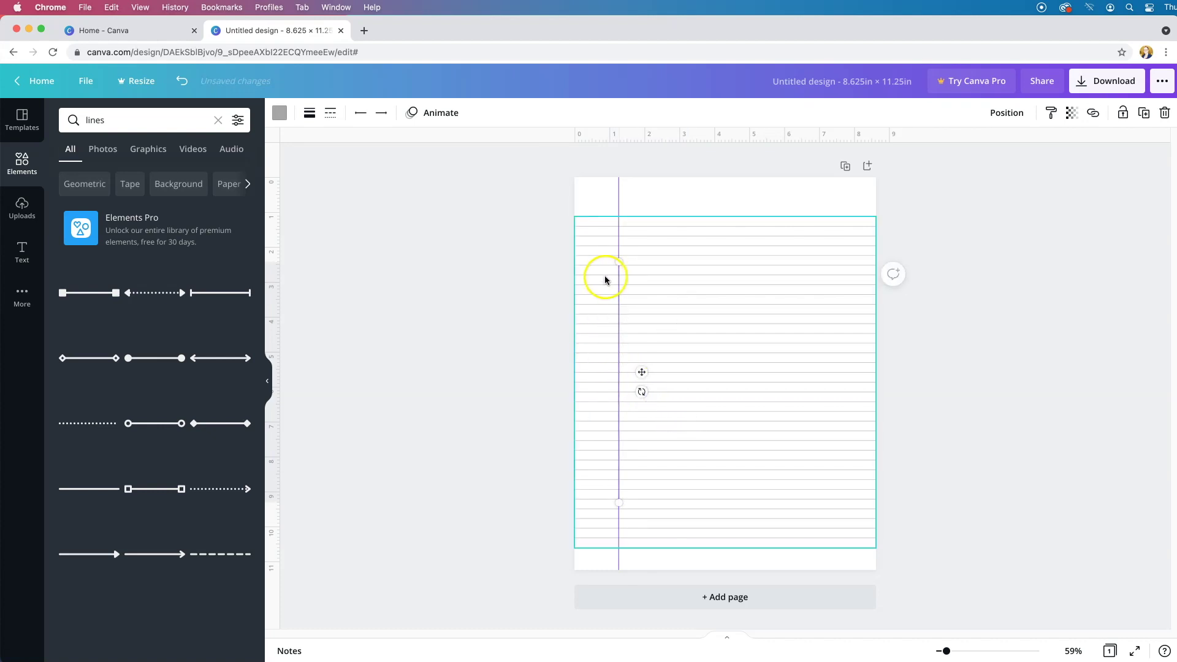
- Stretch the vertical line from the page's top edge to its bottom edge, and hide the guides
drag(620, 261, 618, 177)
drag(619, 502, 618, 570)
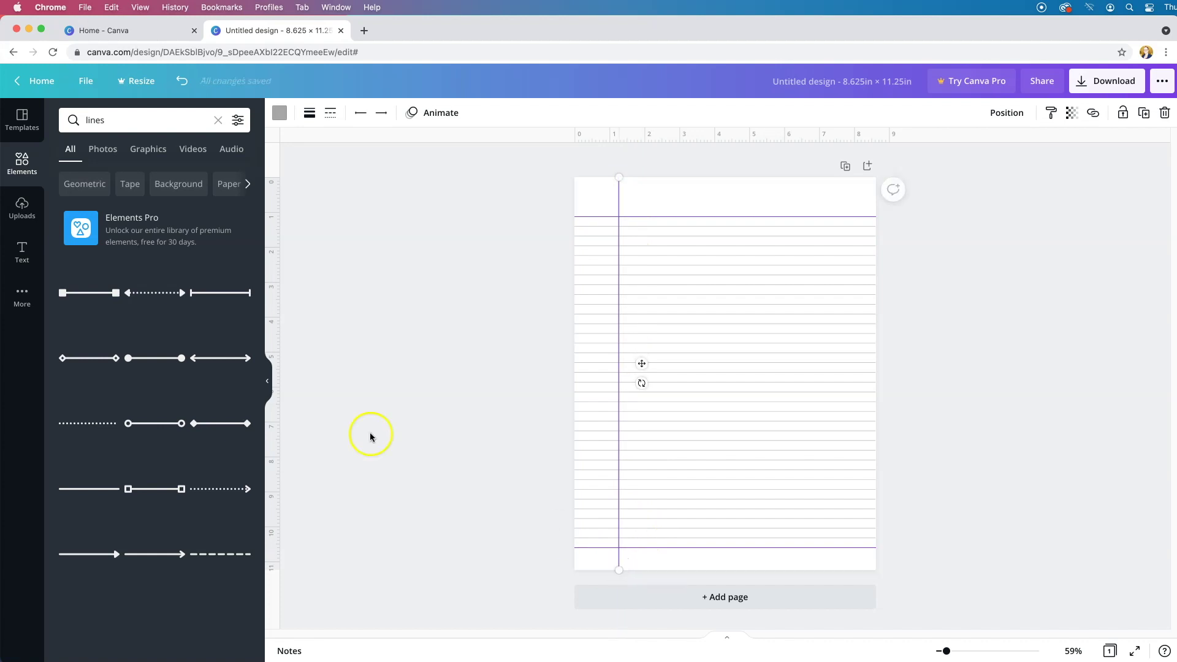
click(86, 80)
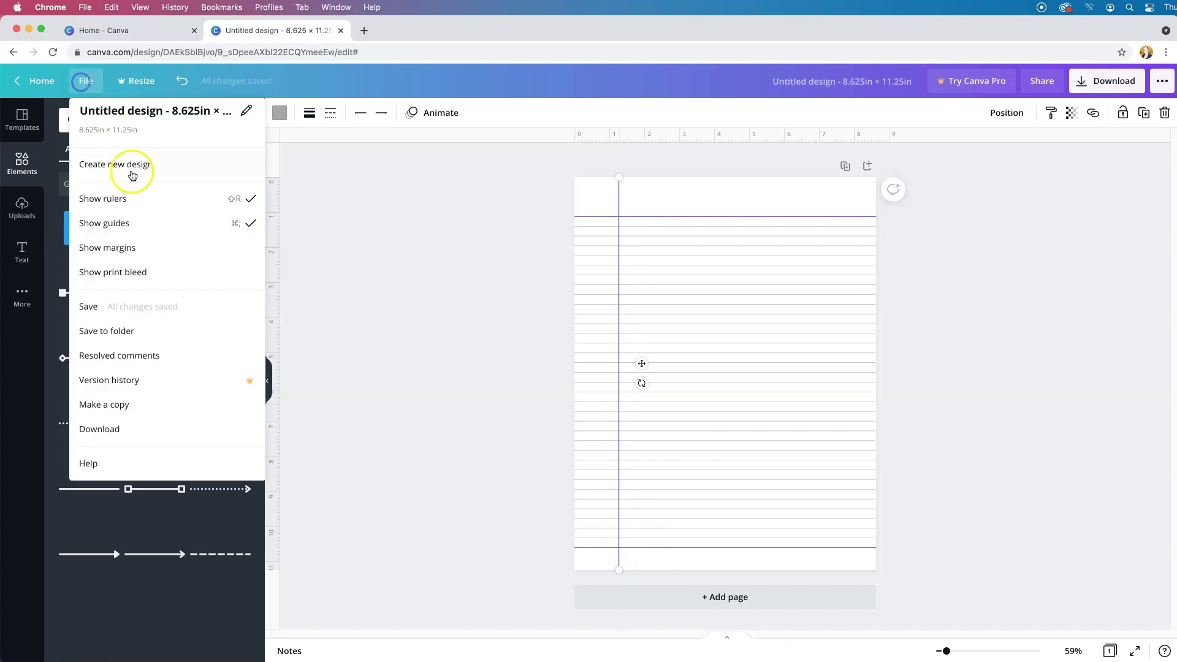
click(143, 227)
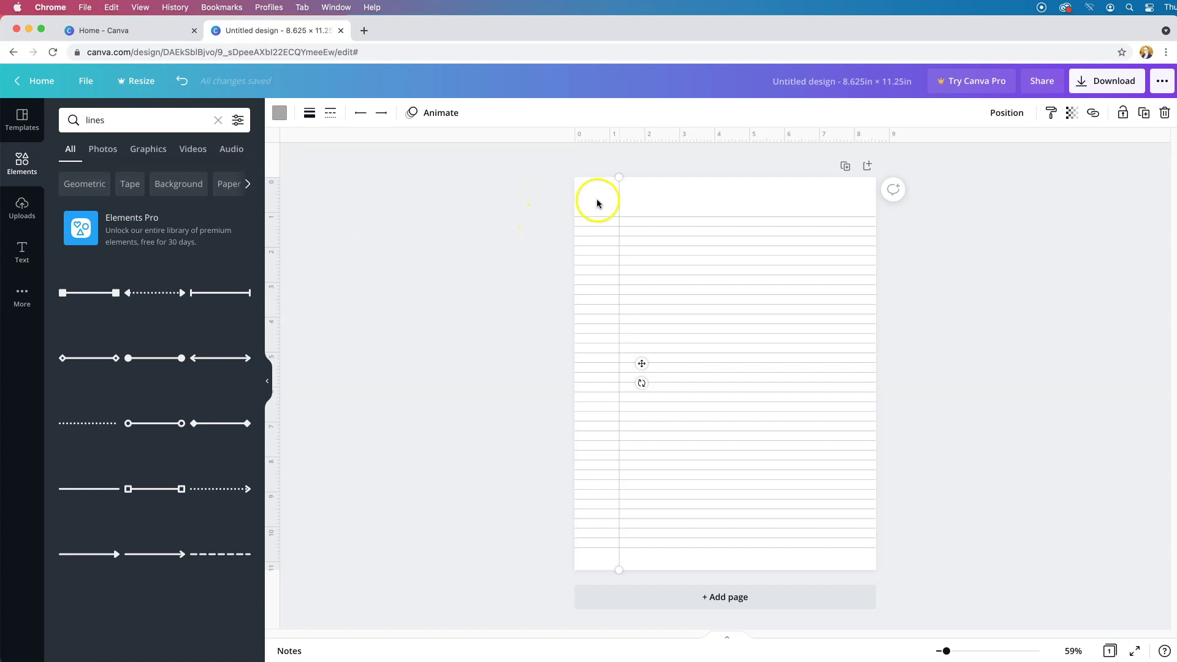
- Color the vertical margin line red from the default colors
click(279, 114)
click(72, 339)
key(Escape)
- Recolor the group of horizontal lines from gray to the medium blue in the default colors, and deselect it
drag(488, 179, 919, 559)
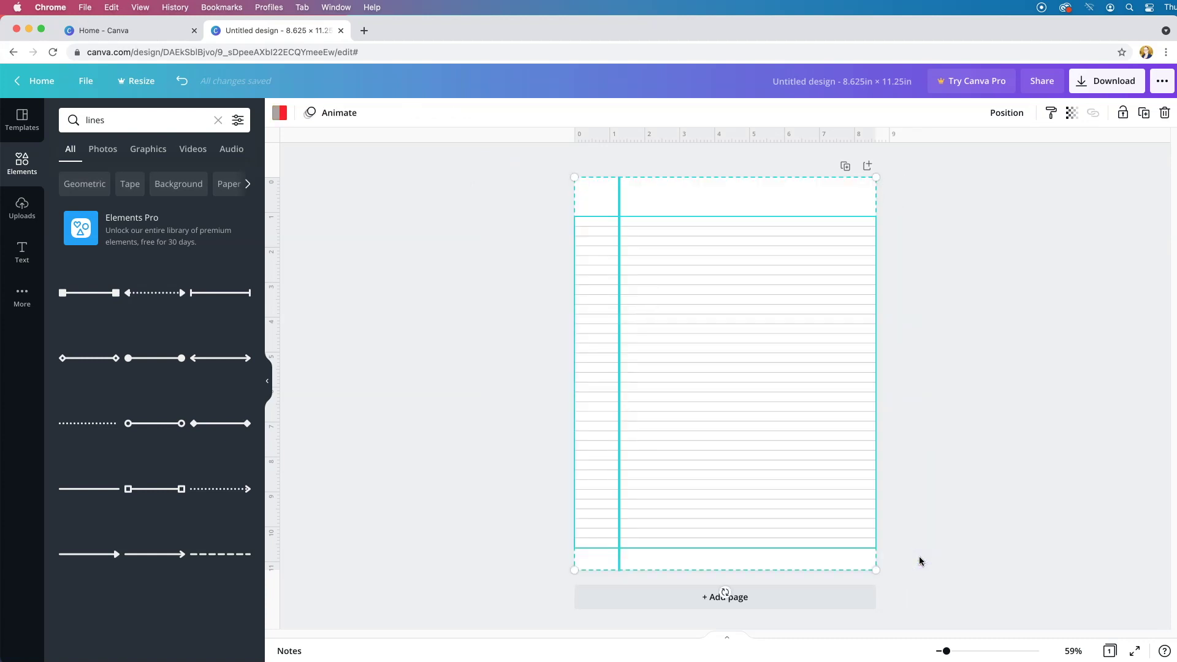
click(619, 202)
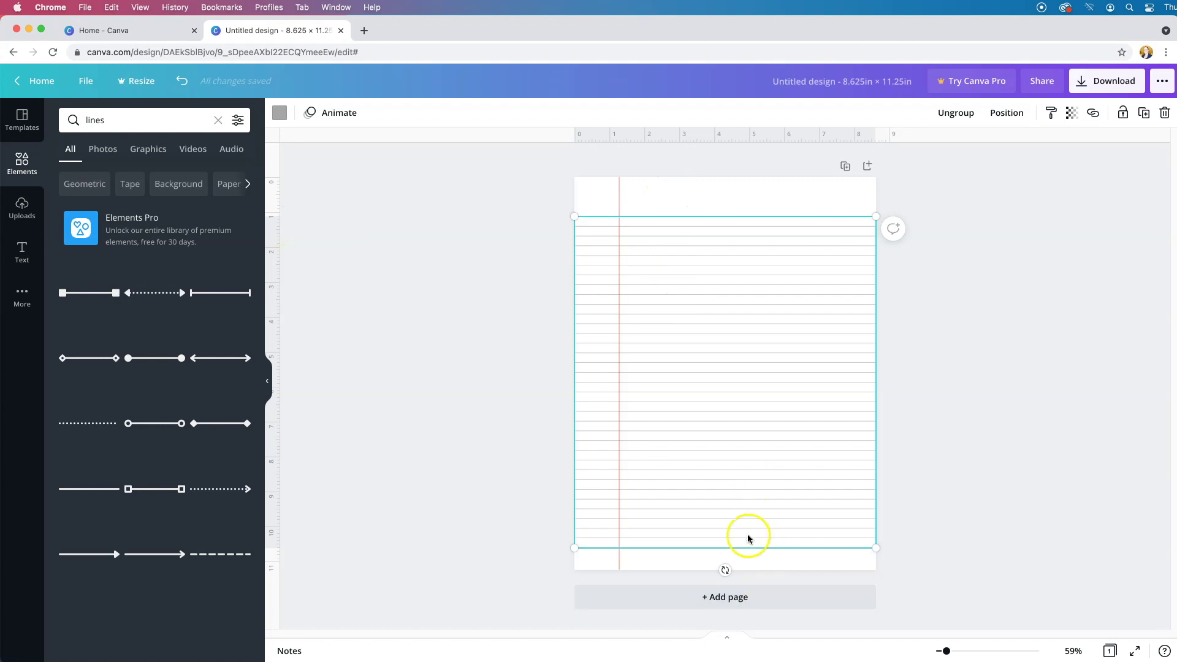
click(280, 114)
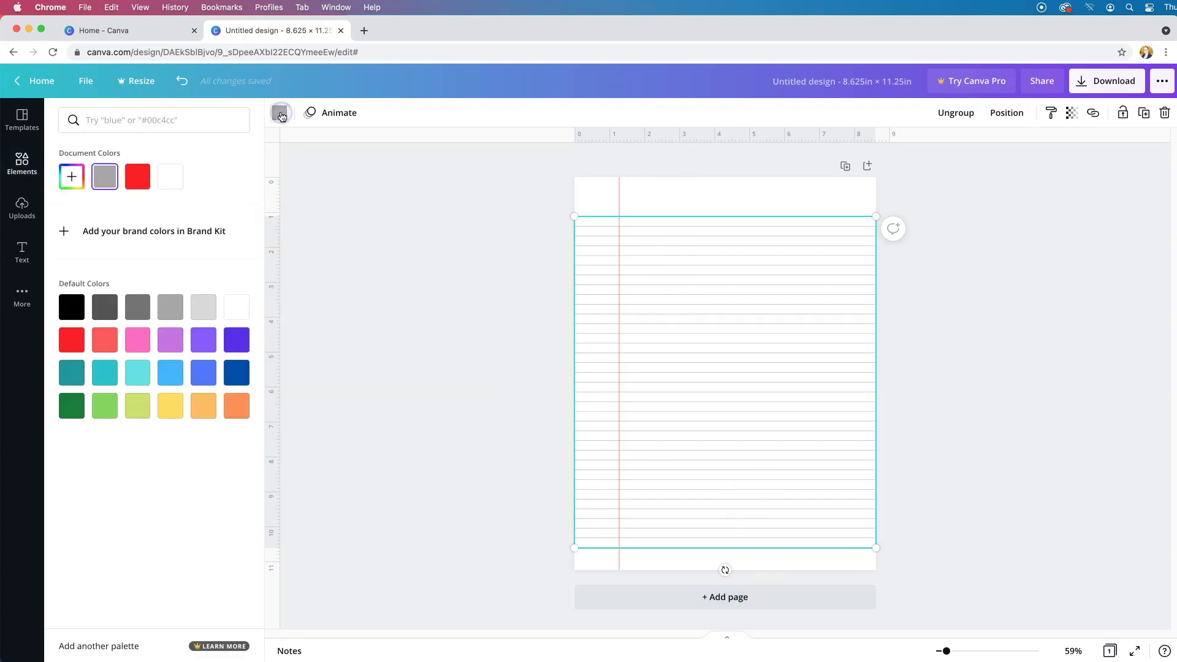
click(214, 377)
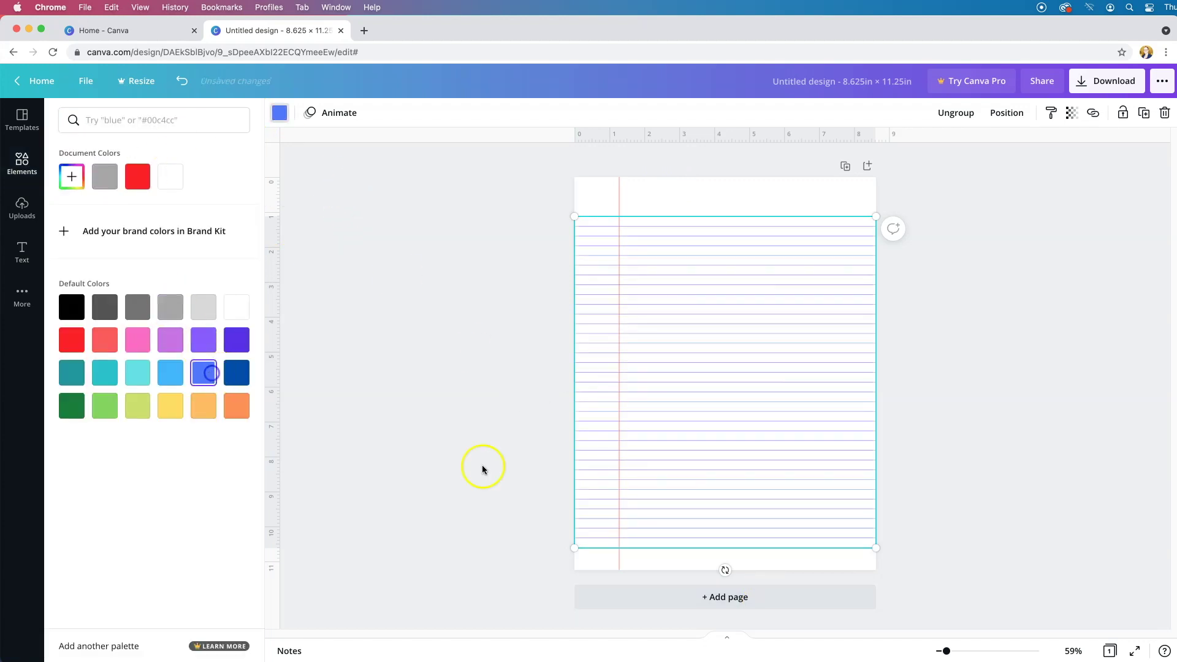
click(942, 412)
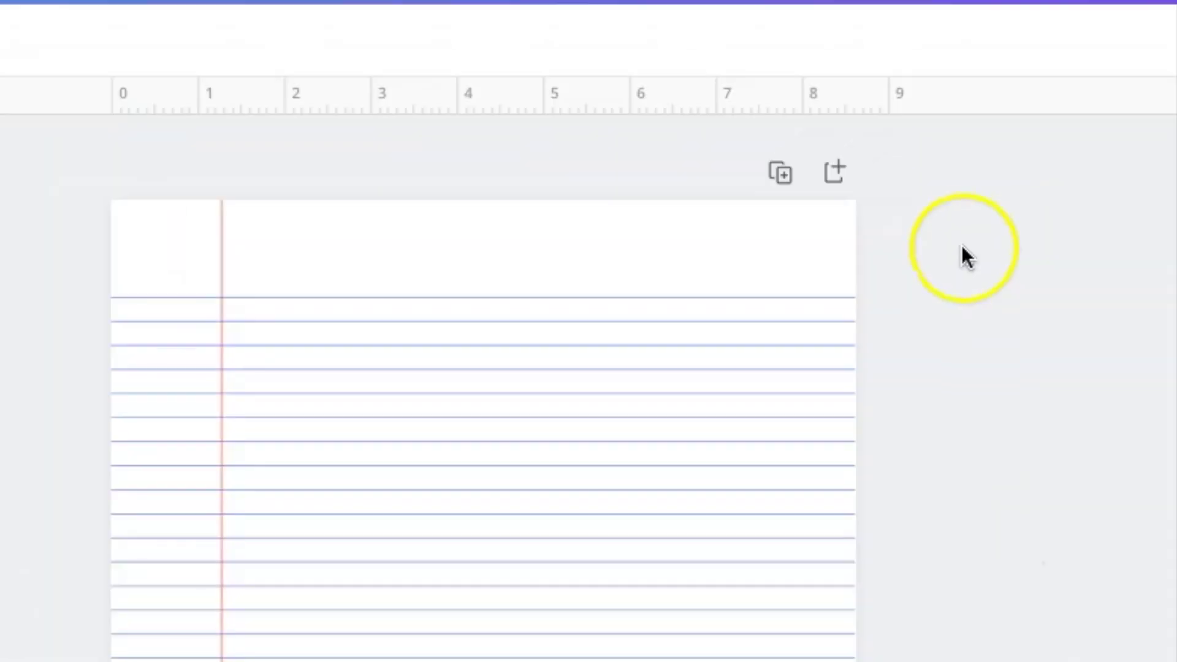
click(922, 193)
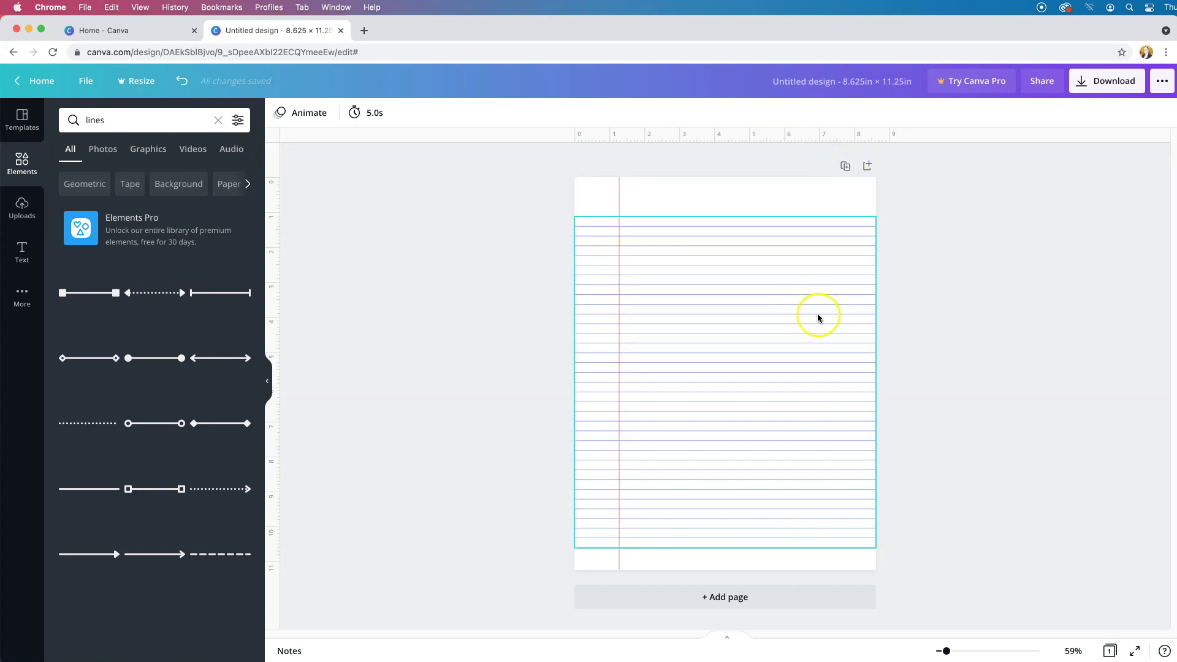
- Duplicate the finished lined page until the design has 10 pages
click(845, 167)
click(823, 185)
click(823, 207)
click(823, 207)
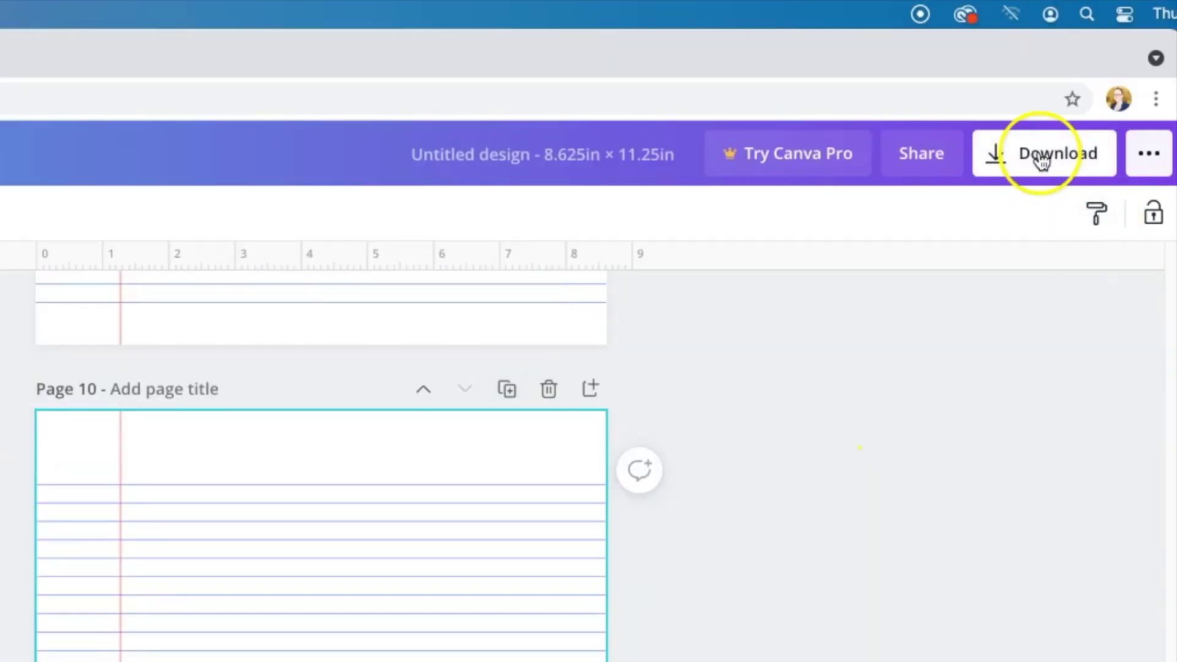
- Set up the download of all pages with PDF Print as the file type
click(1041, 161)
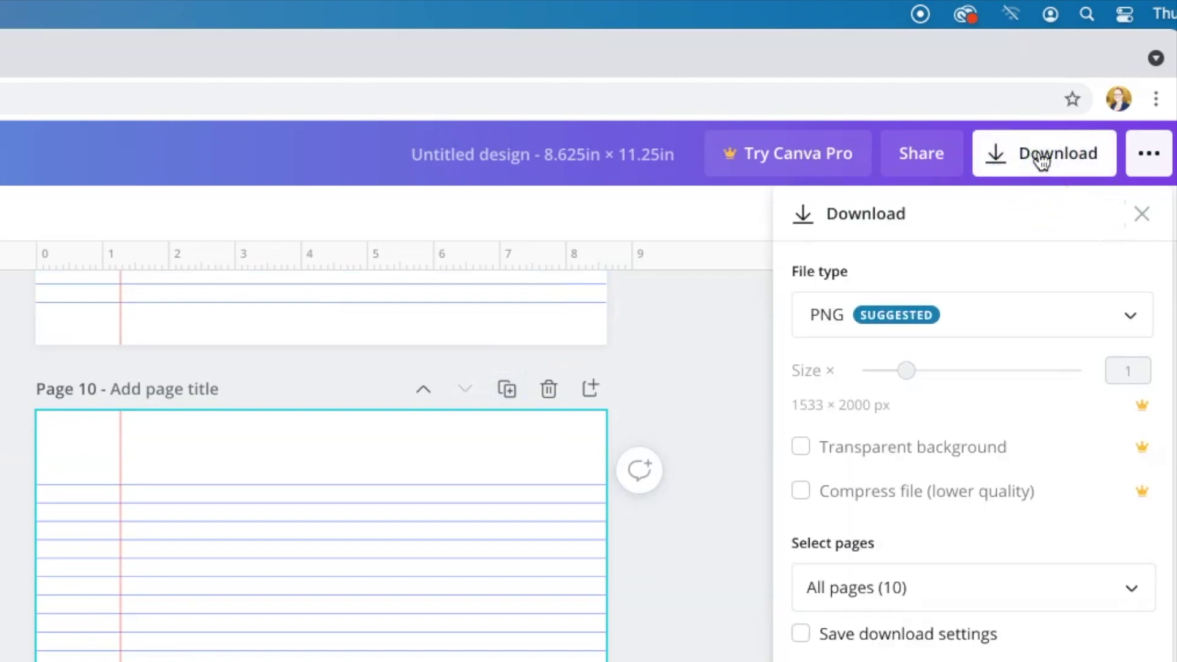
click(876, 315)
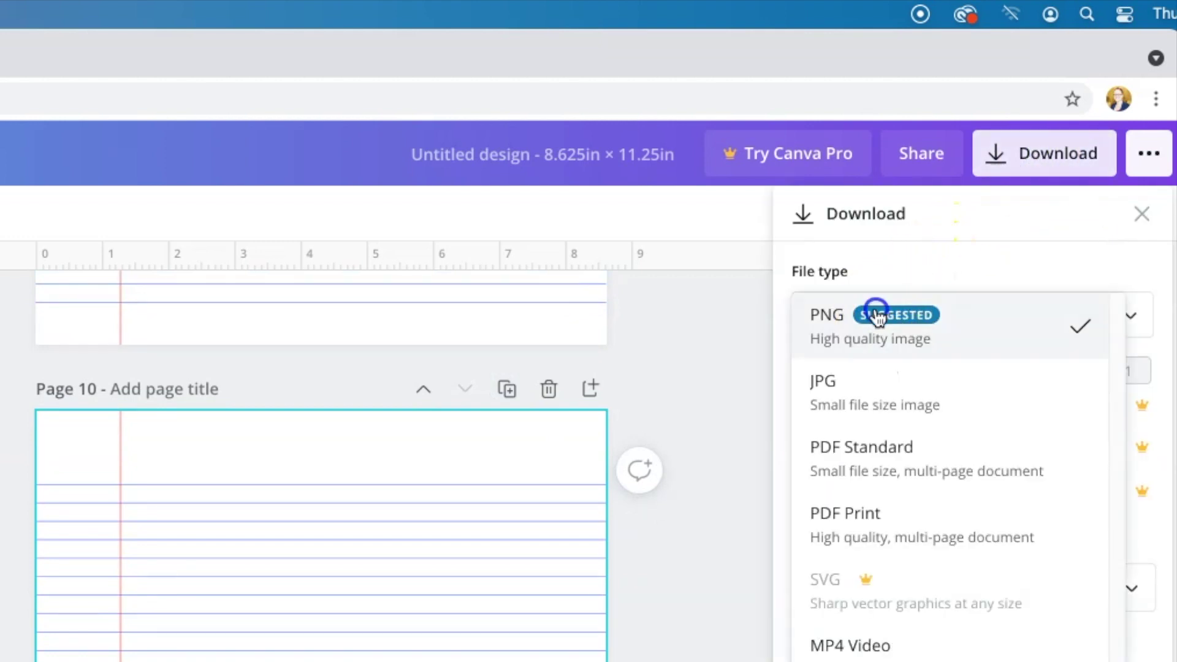
click(846, 534)
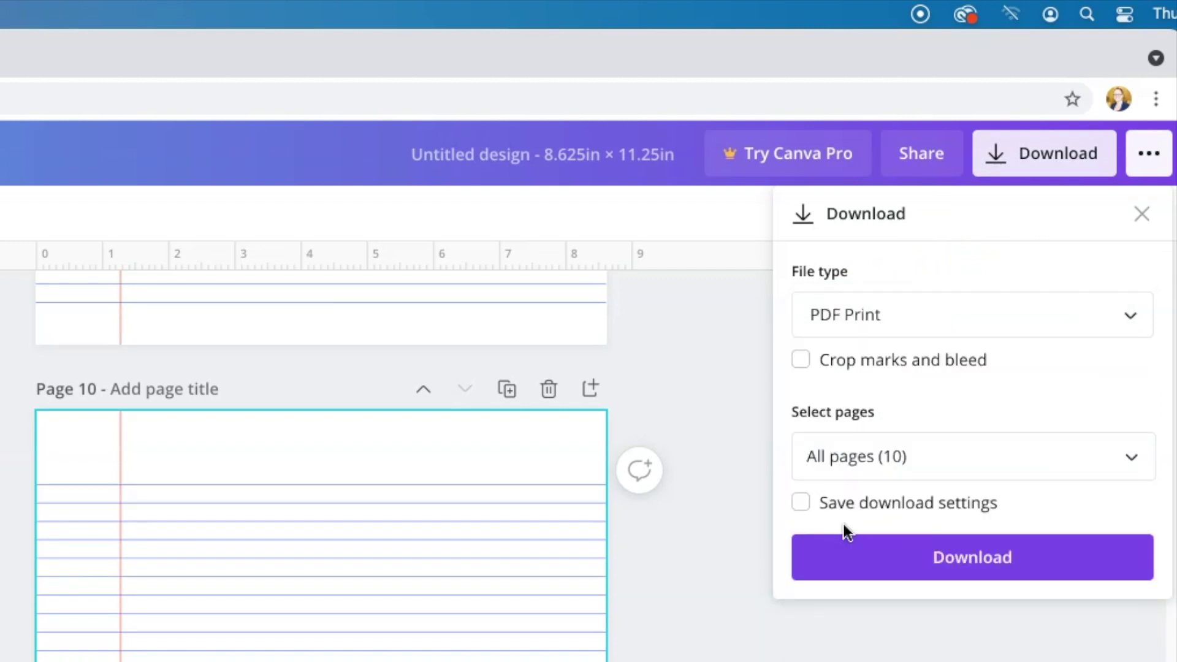